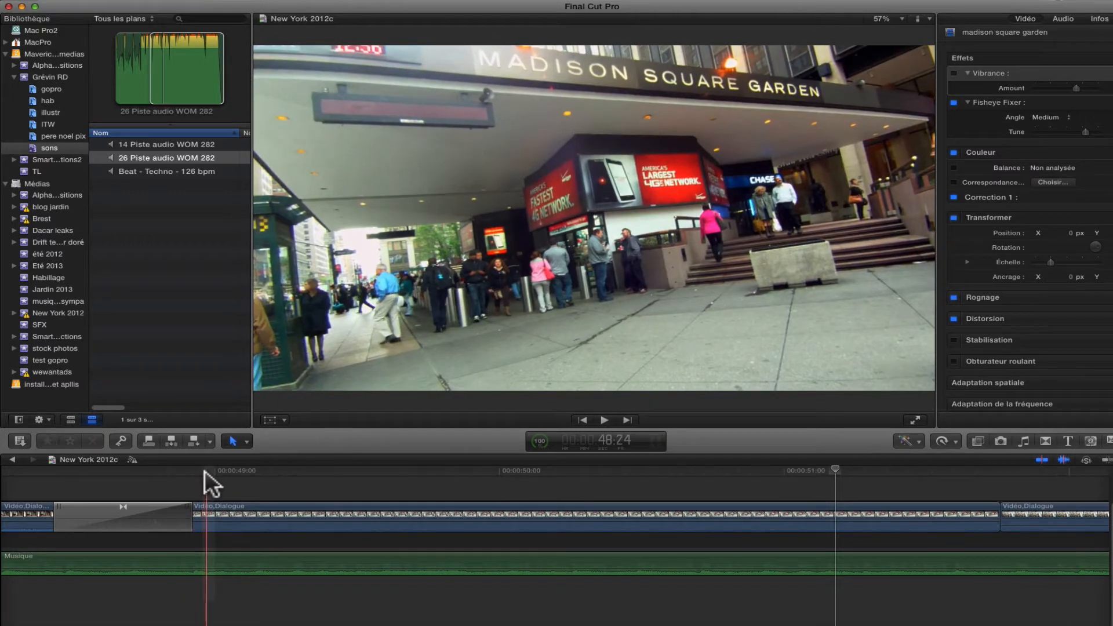
- Step the playhead through the Madison Square Garden shot to 49:04, where the man in the coat enters the frame
key(Right)
key(Right)
key(Right)
key(Left)
key(Left)
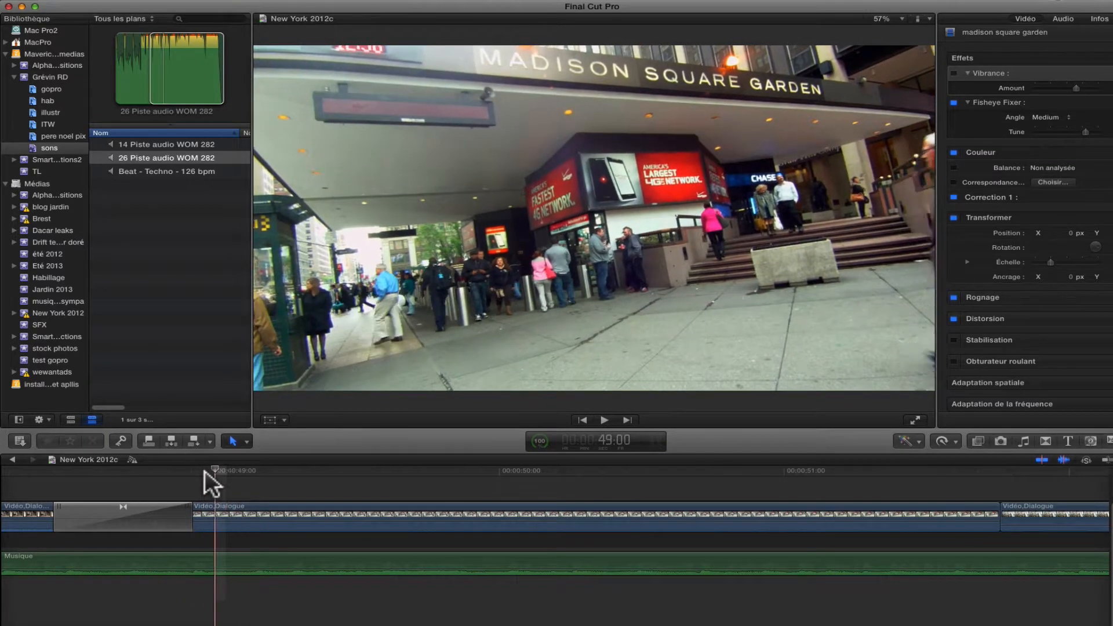
key(Right)
key(Right)
key(Right)
key(Right)
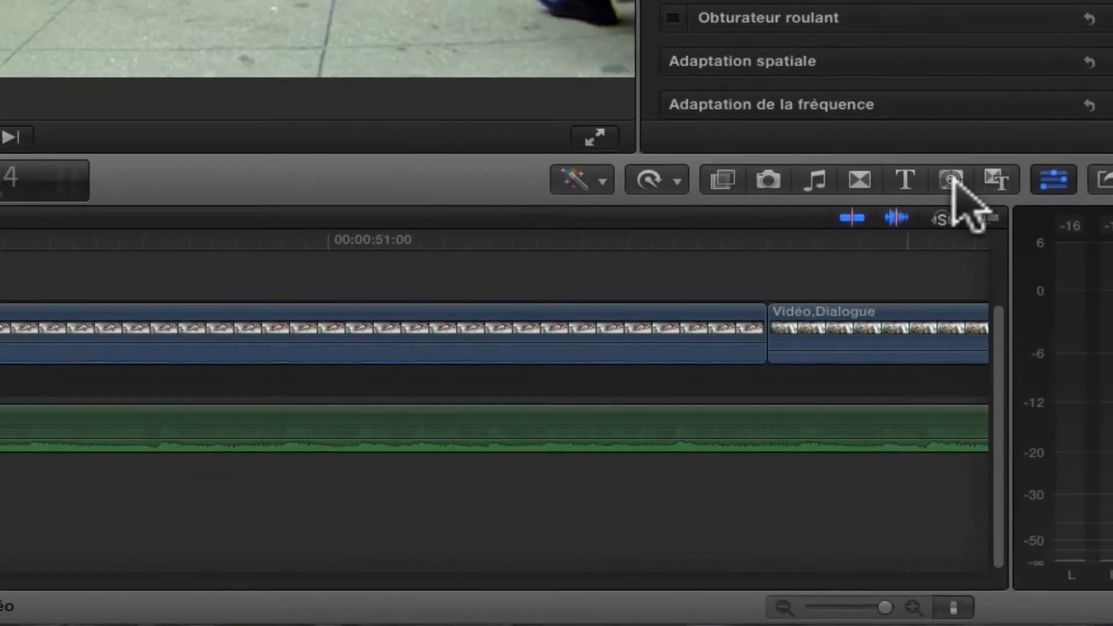
- Connect the Cercle tracé generator from the Éléments category above the Madison Square Garden clip, starting at 49:03
click(951, 180)
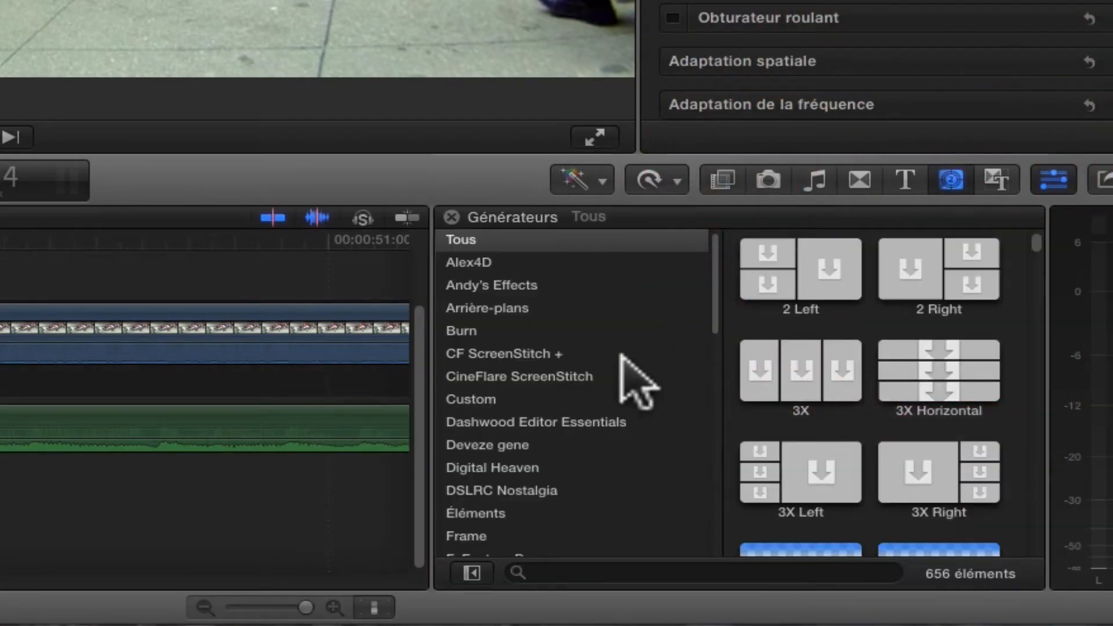
scroll(621, 365, down, 3)
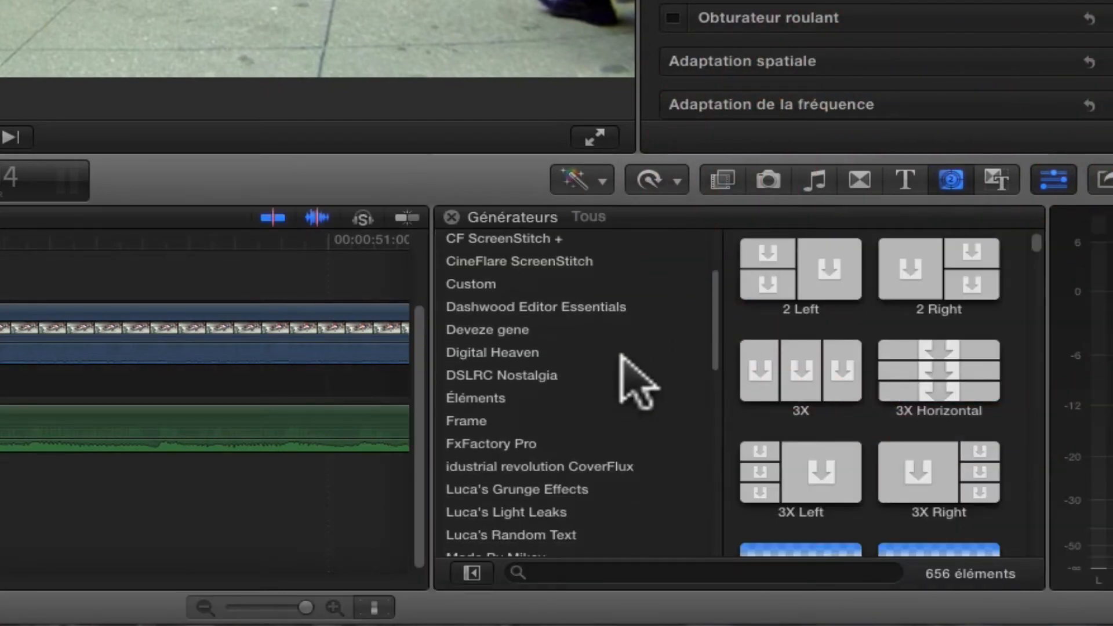
click(472, 396)
click(471, 399)
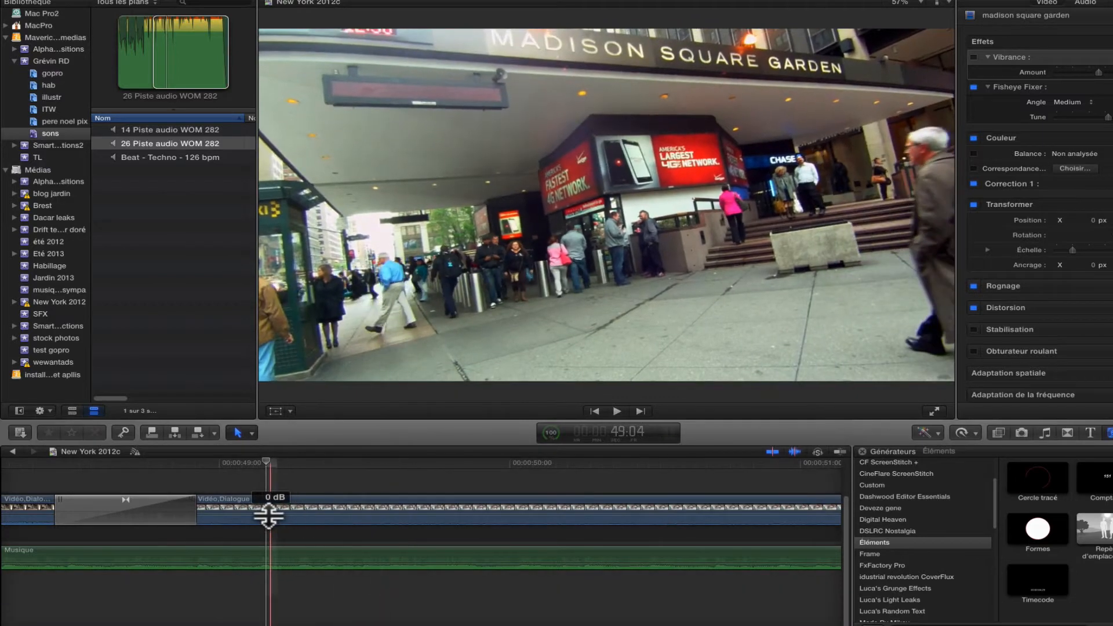
click(264, 513)
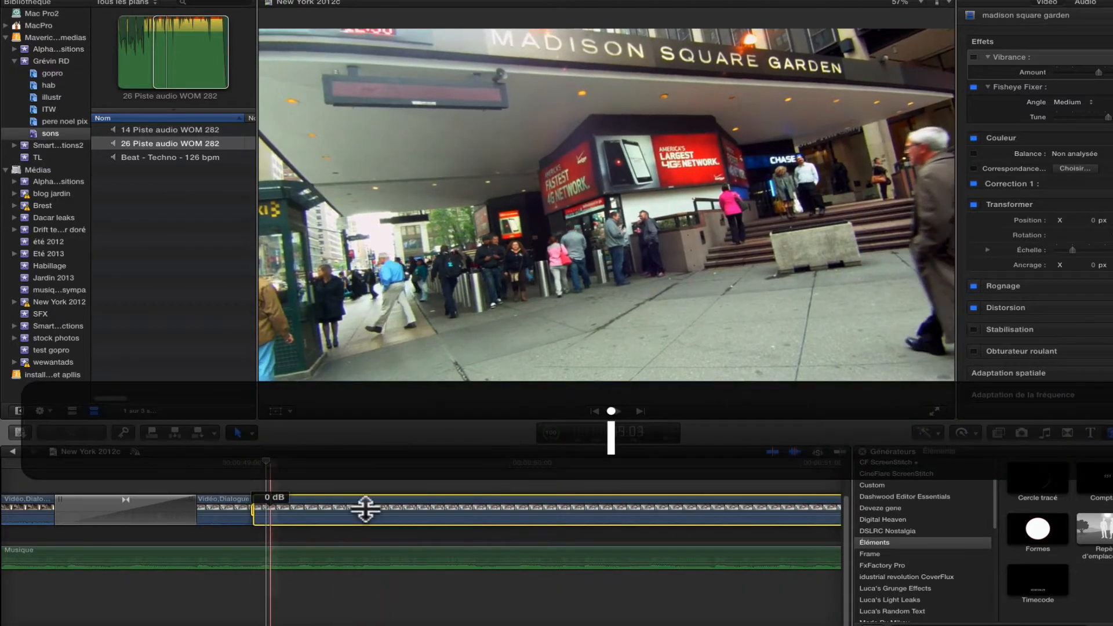
key(q)
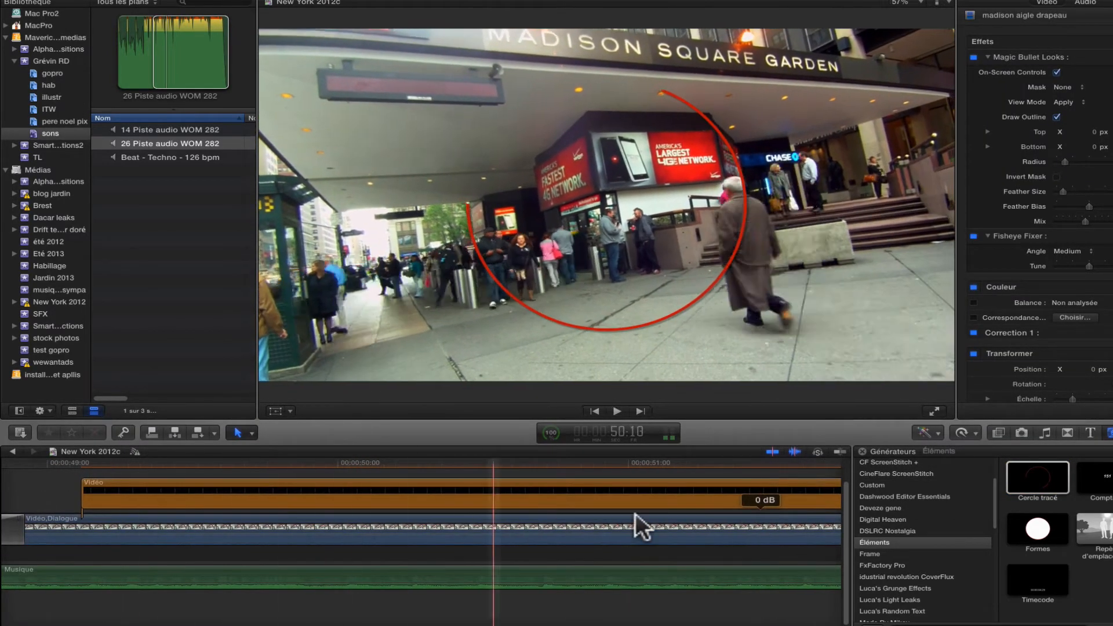
- Trim the Cercle tracé generator to end with the shot beneath it and select it with the playhead at its first frame
key(super+minus)
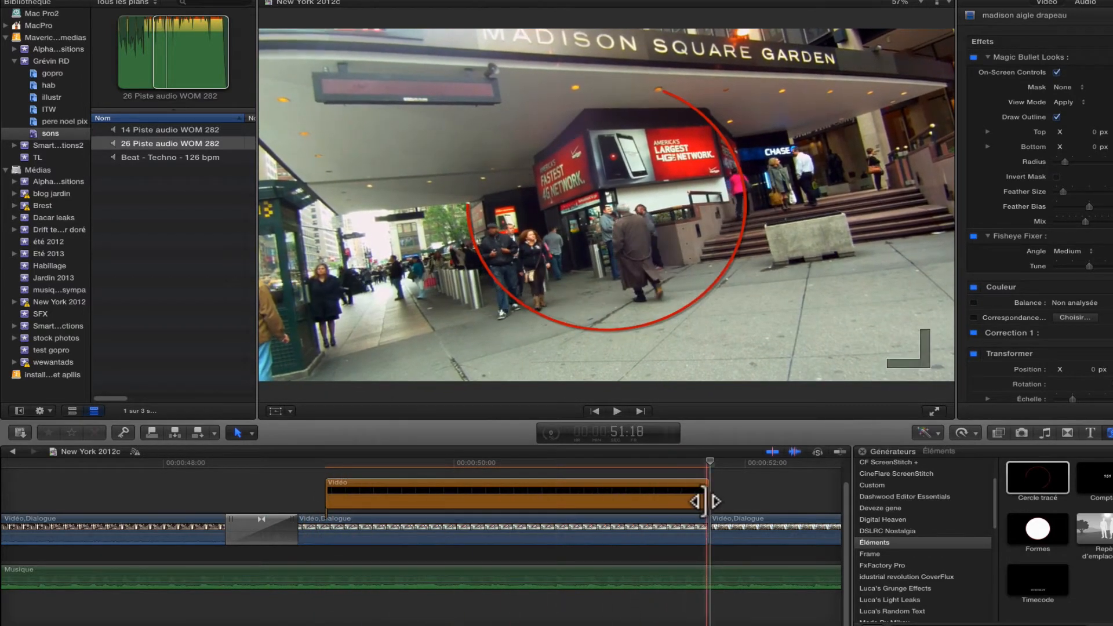
key(Up)
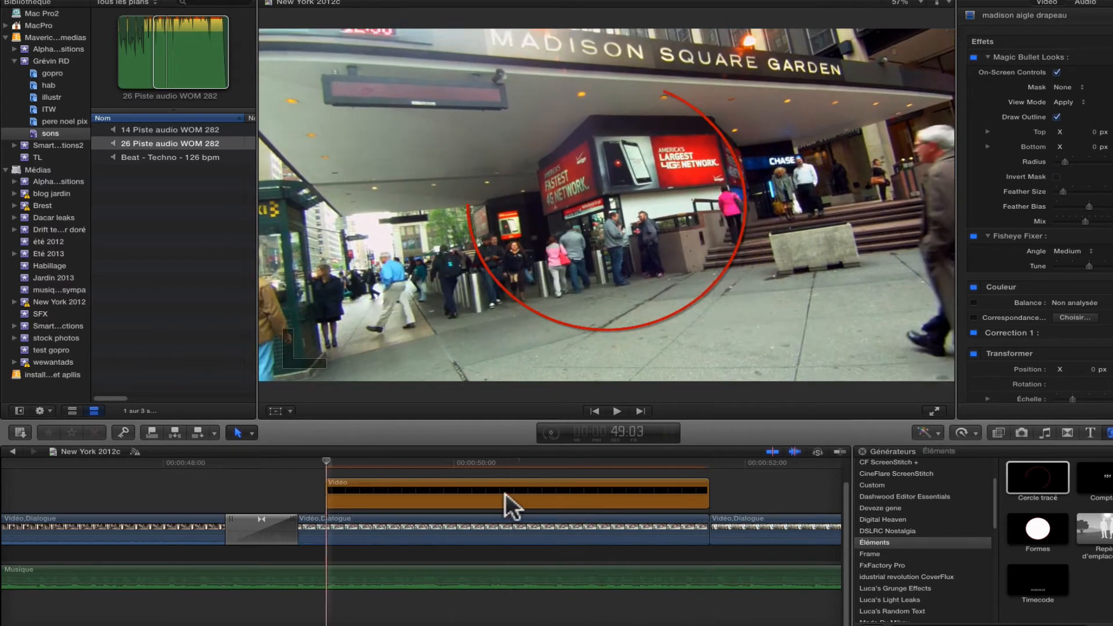
click(505, 493)
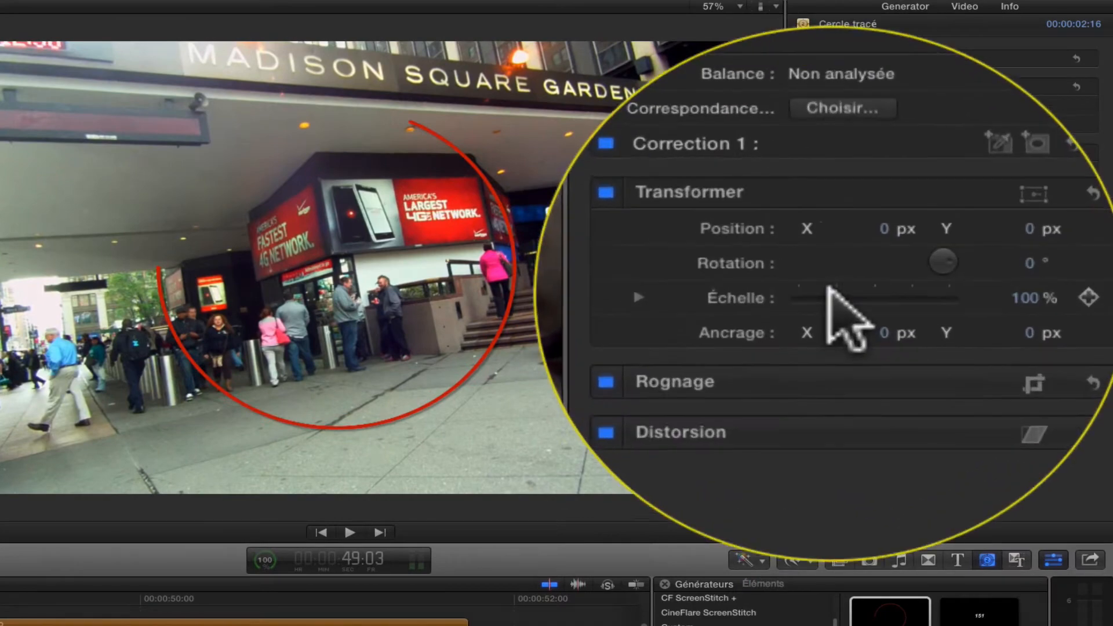
- Reduce the circle's scale to 31% and move it over the head of the man entering the frame
drag(931, 293, 921, 293)
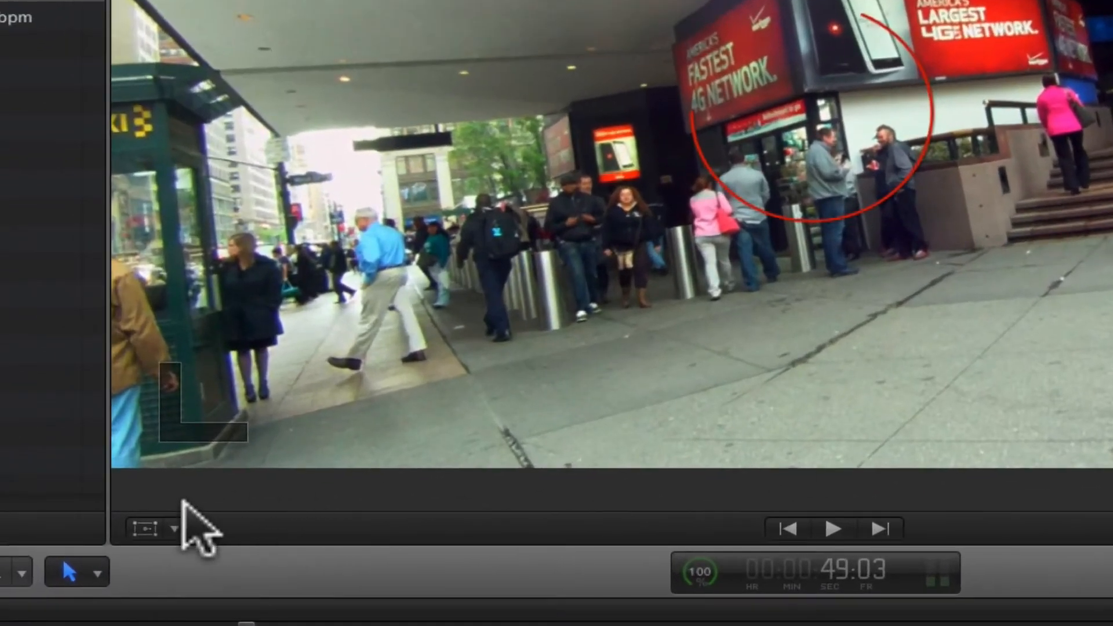
click(144, 529)
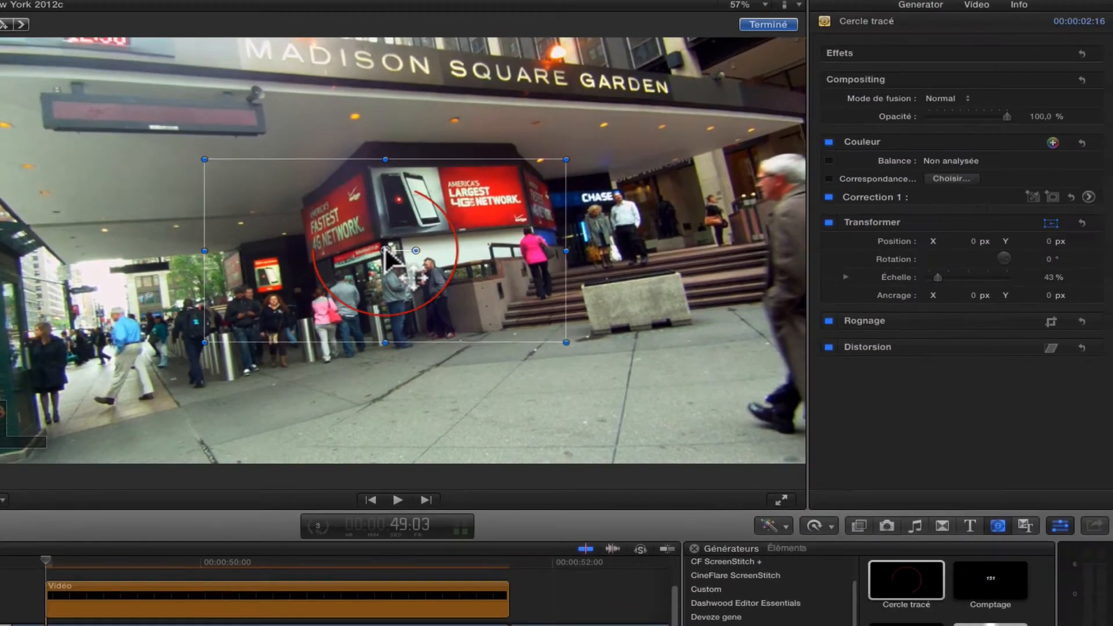
drag(813, 113, 950, 112)
drag(471, 250, 776, 173)
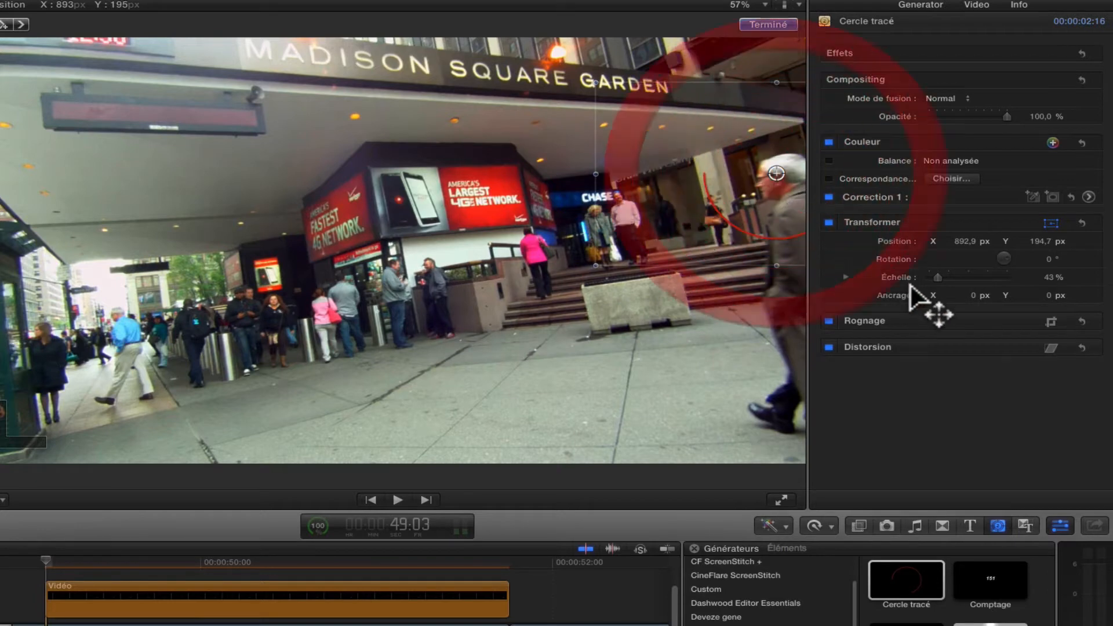
drag(940, 276, 937, 276)
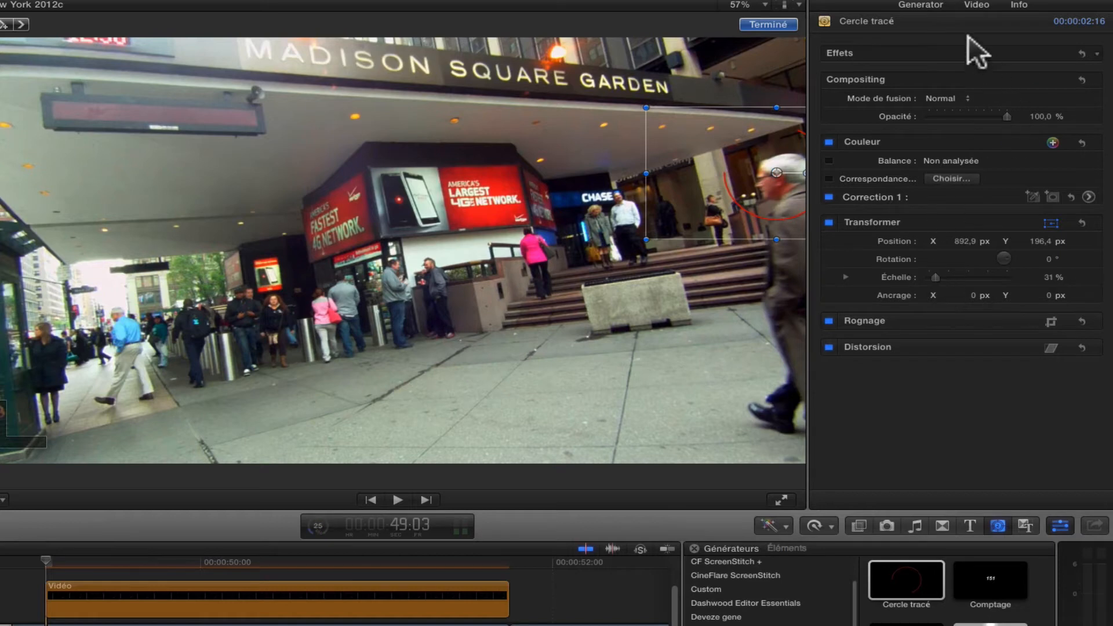
- Recentre the fully drawn circle on the man's head at X 897.3, Y 169.3 px and keyframe its position at 49:03
click(931, 4)
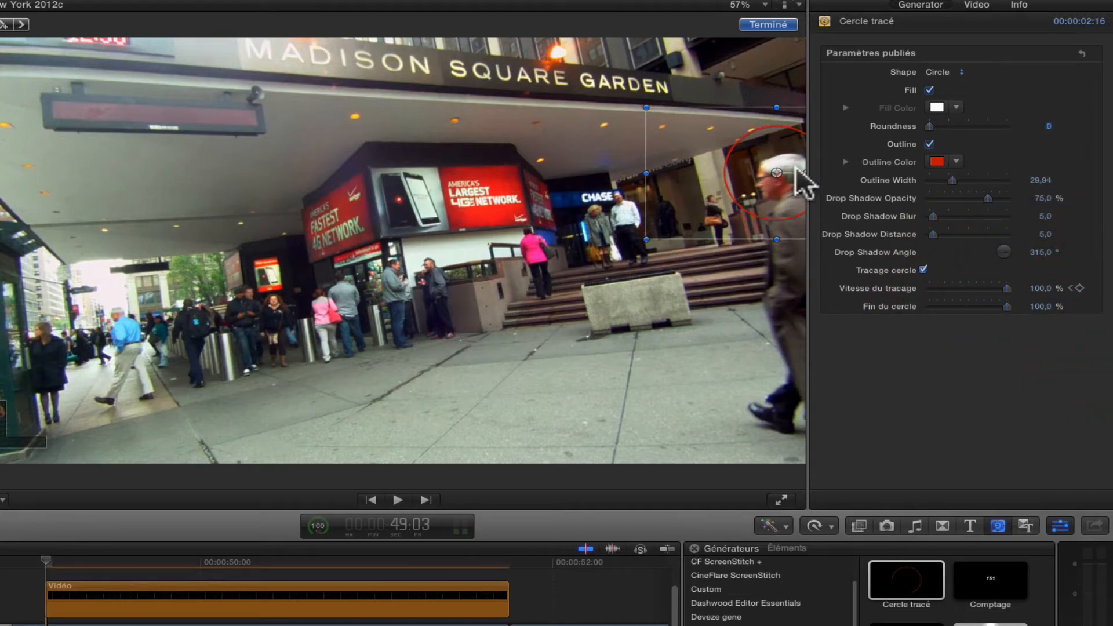
drag(776, 168, 777, 183)
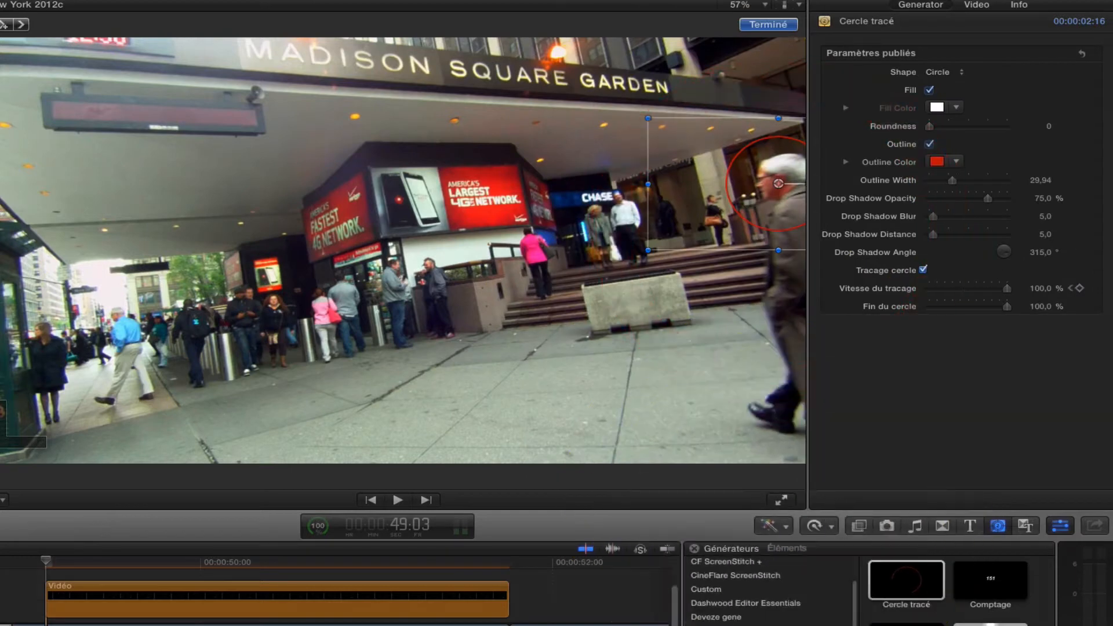
click(985, 3)
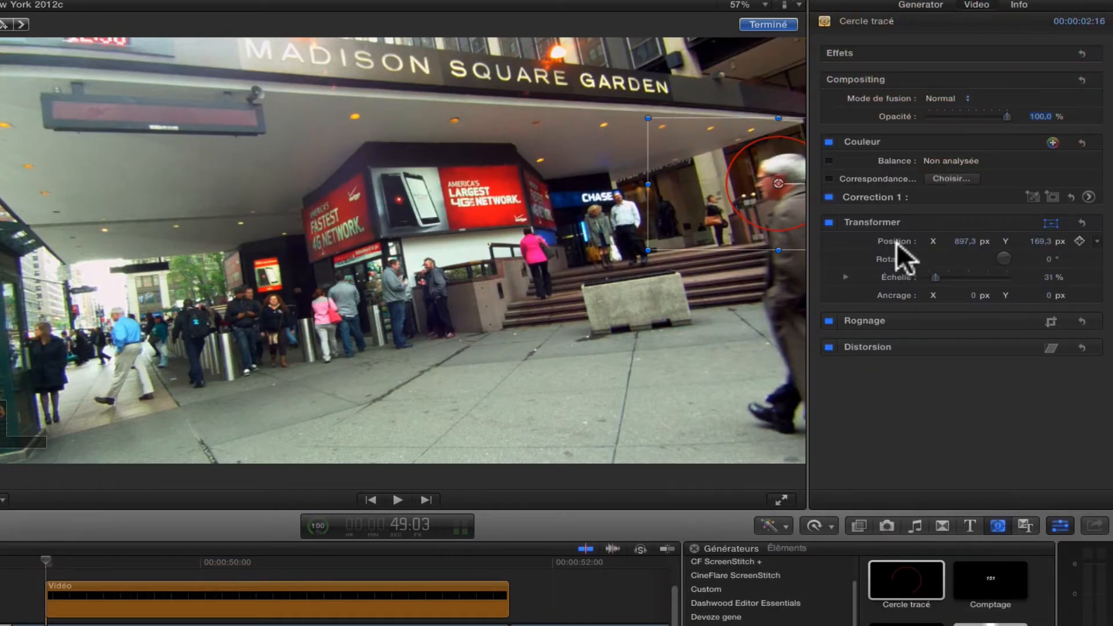
click(1079, 241)
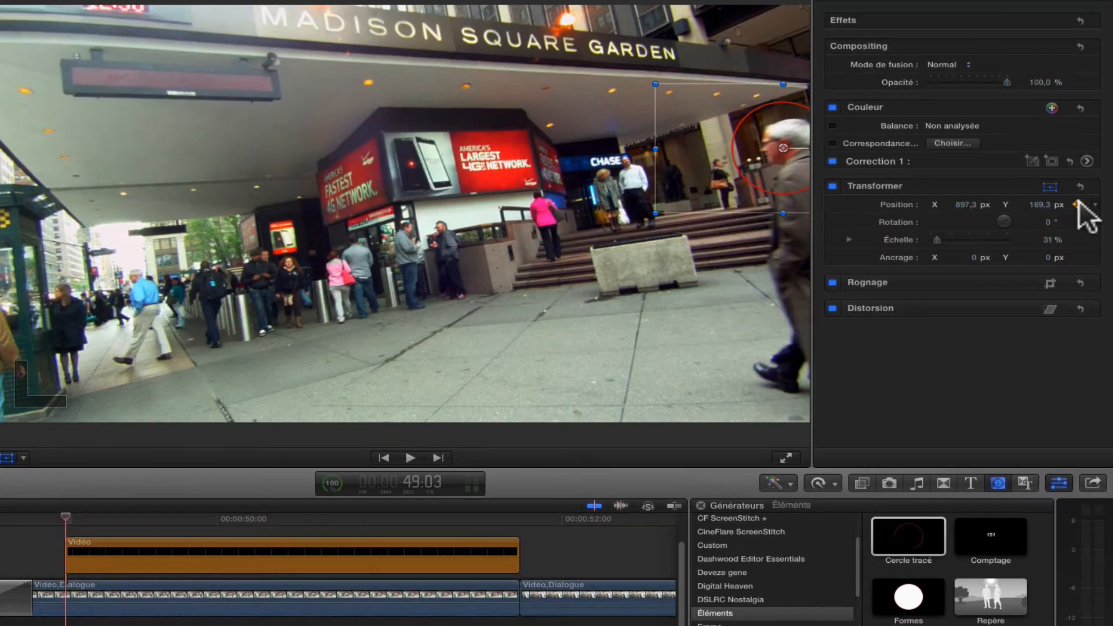
- At 49:13, move the circle back onto the walking man's head at X 640.7, Y 124.1 px
key(Right)
key(Right)
key(Right)
key(Right)
key(Right)
key(Right)
key(Right)
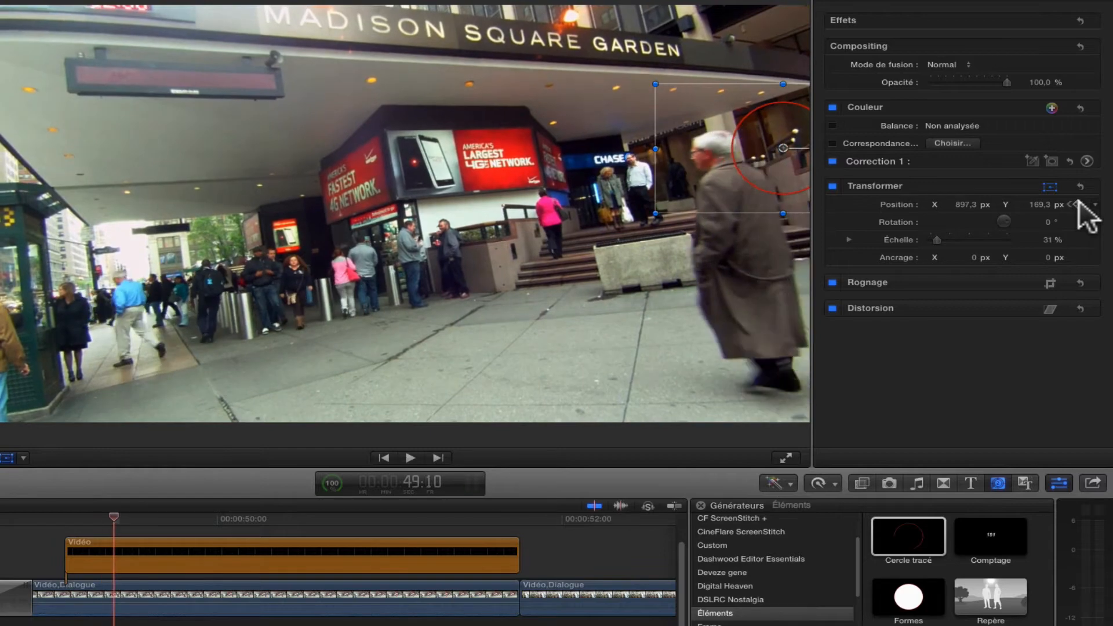
key(Right)
key(Right)
key(Right)
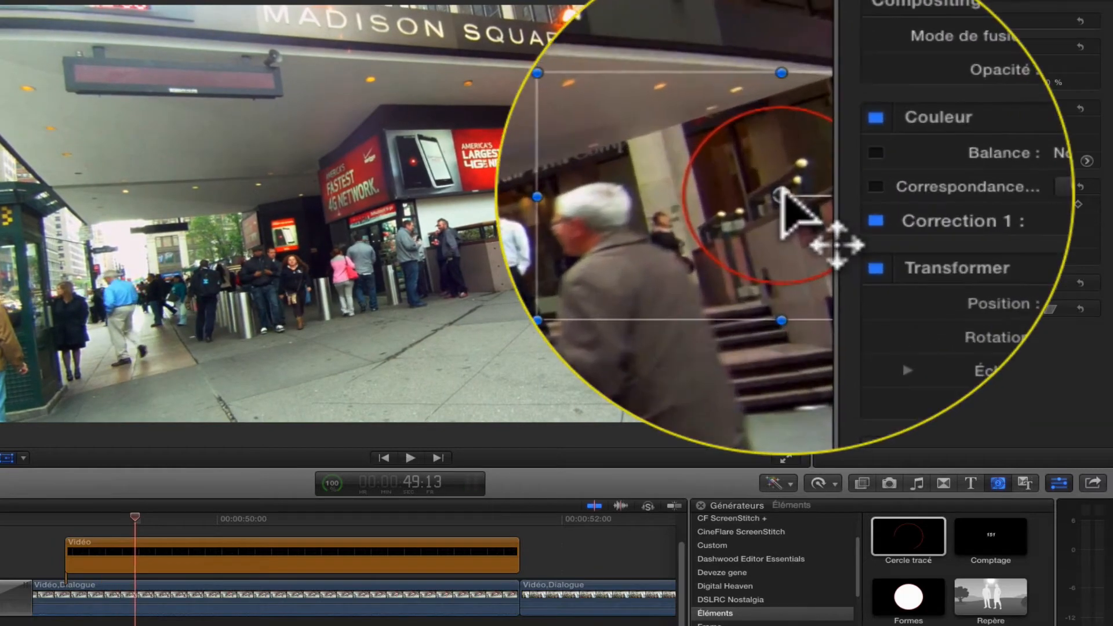
drag(780, 193, 672, 187)
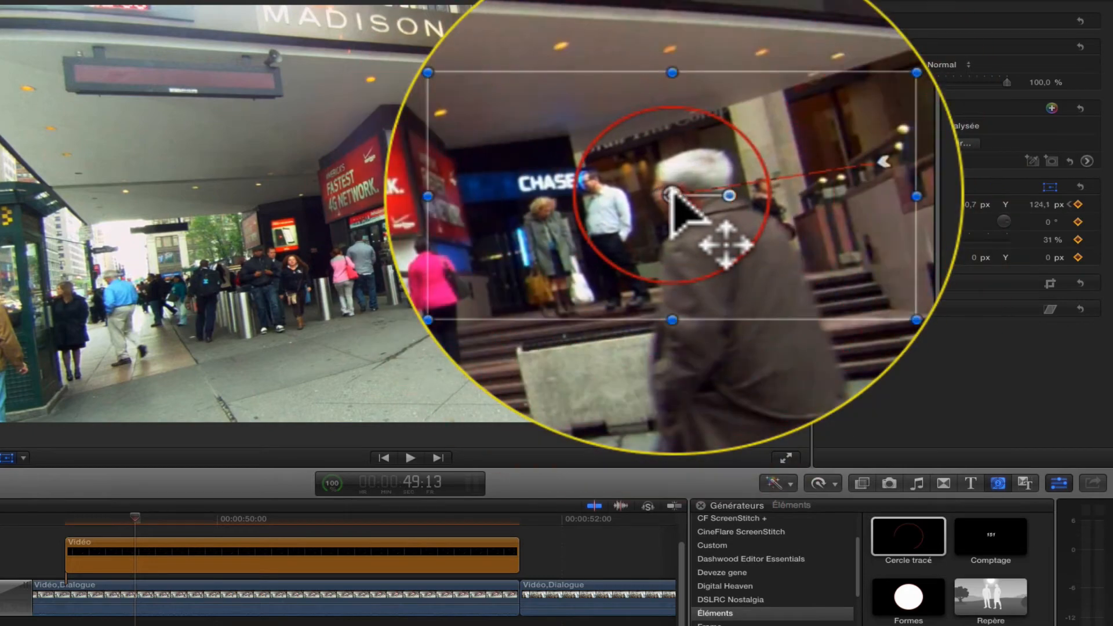
- Recentre the circle on the man's head at 49:23 (X 436.5, Y 82.3 px) and at 50:08 (X 310.3, Y 50.2 px)
key(Right)
key(Right)
key(Right)
key(Right)
key(Right)
key(Right)
key(Right)
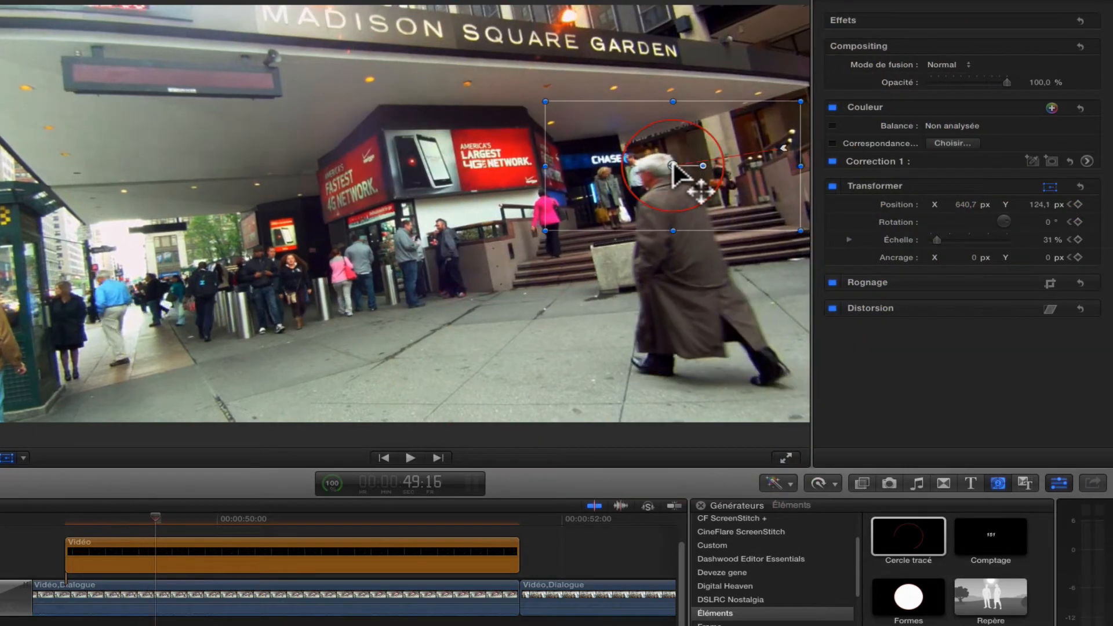
key(Right)
key(Right)
key(Right)
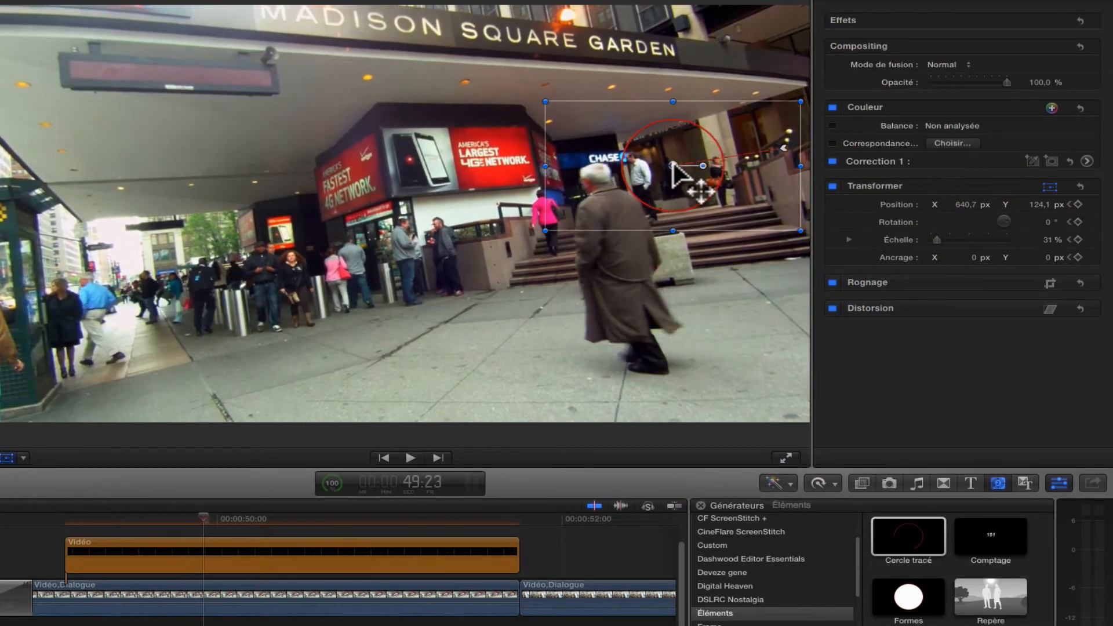
drag(670, 189, 583, 191)
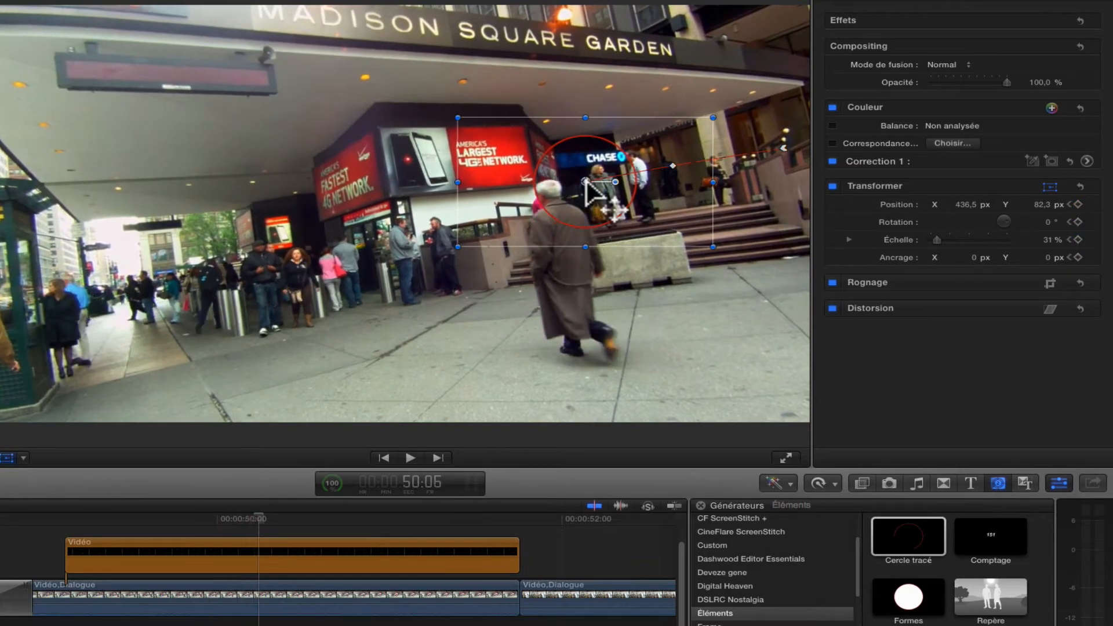
drag(585, 181, 534, 203)
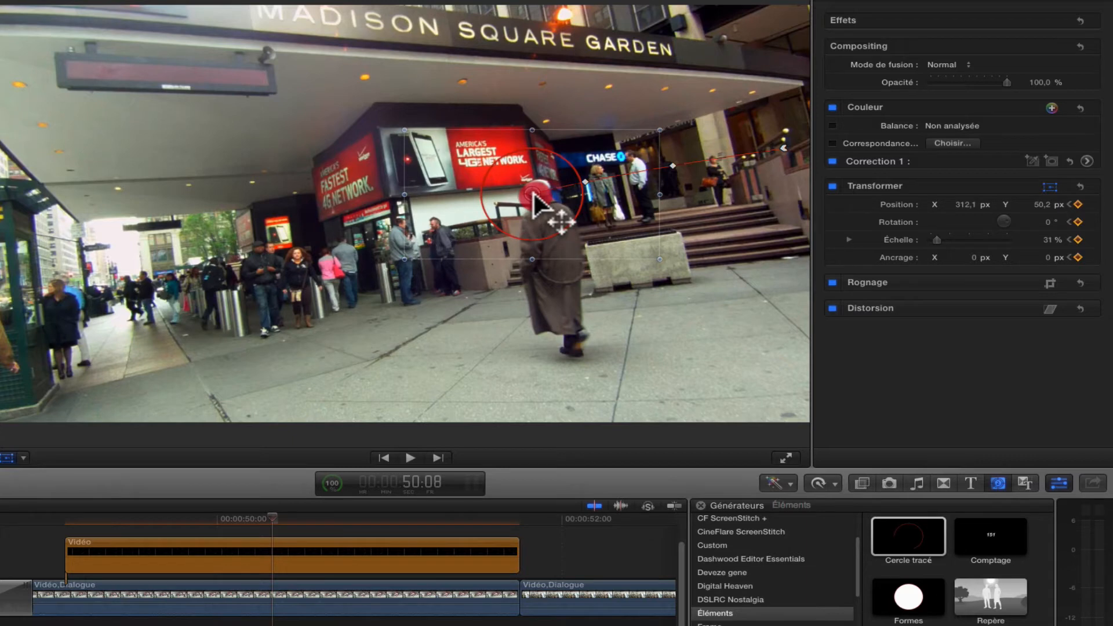
drag(535, 197, 533, 197)
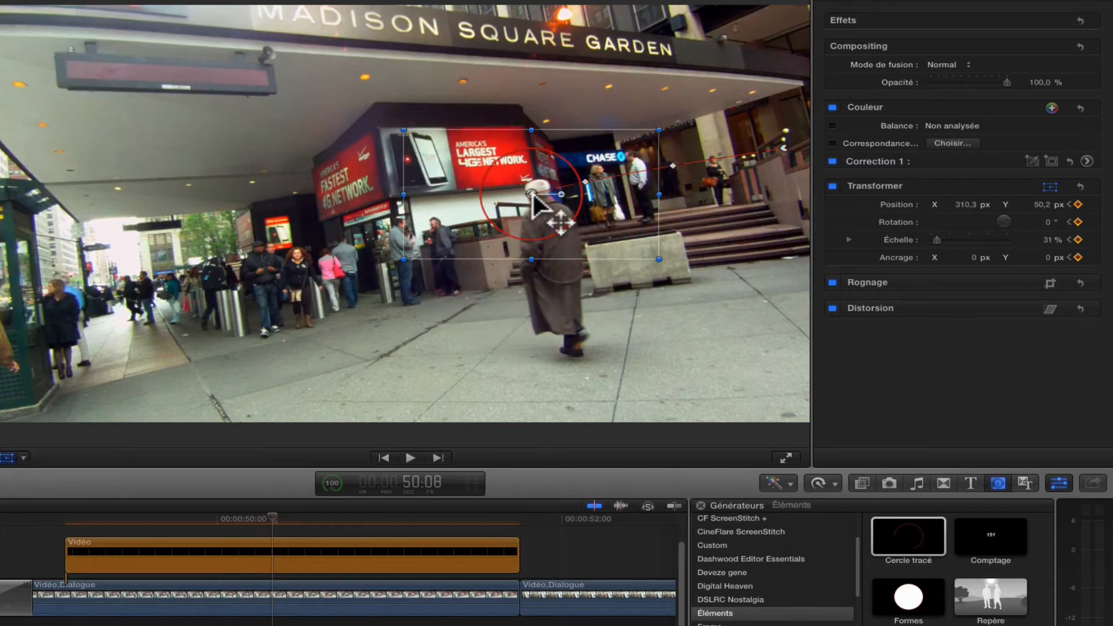
- At 50:18, move the circle onto the man's head at X 201.7, Y 21.9 px
key(Right)
key(Right)
key(Right)
key(Right)
key(Right)
key(Right)
key(Right)
key(Right)
key(Right)
key(Right)
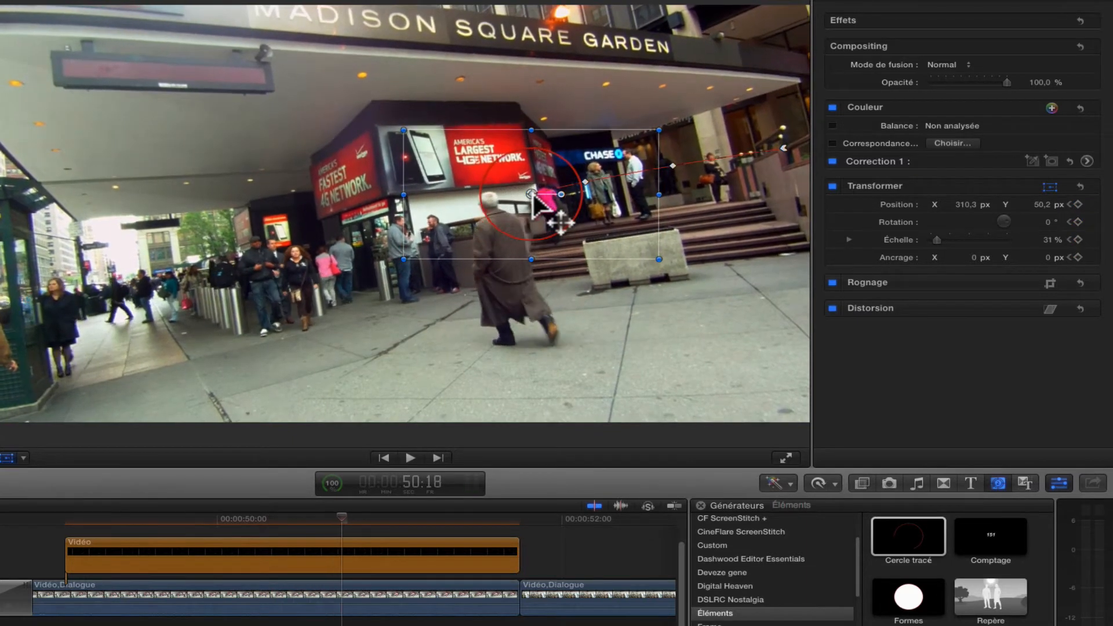
drag(533, 196, 486, 204)
- Advance ten frames past 50:18 and move the circle onto the man's head at X 125.6, Y -0.1 px
key(Right)
key(Right)
key(Right)
key(Right)
key(Right)
key(Right)
key(Right)
key(Right)
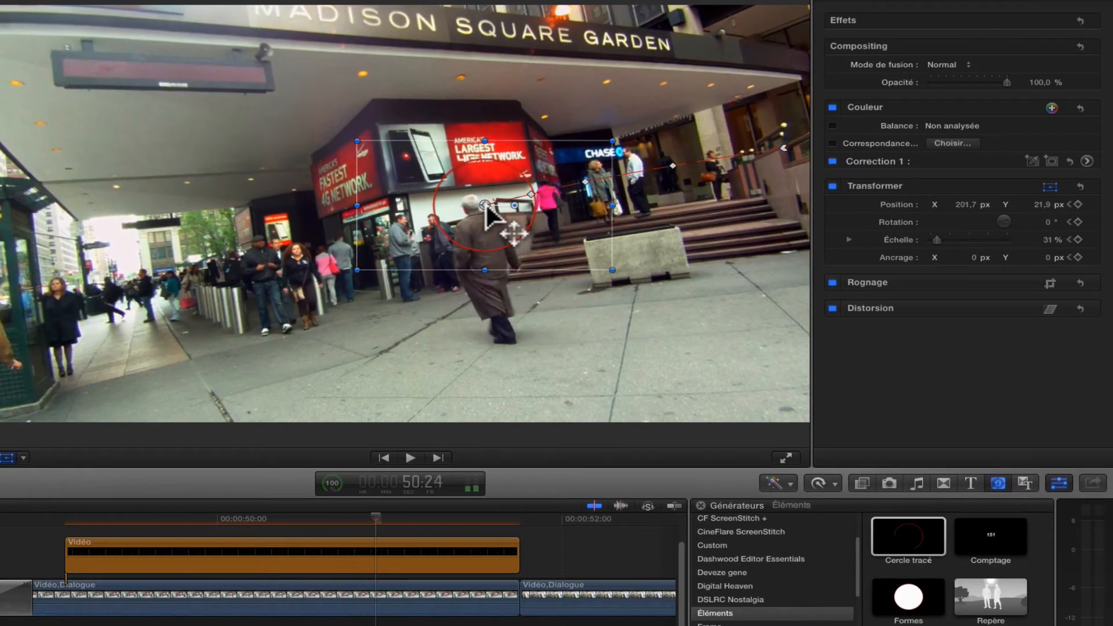
key(Right)
key(Right)
drag(485, 206, 452, 211)
- Advance another ten frames and move the circle onto the man's head at X 65.6, Y -23.2 px
key(Right)
key(Right)
key(Right)
key(Right)
key(Right)
key(Right)
key(Right)
key(Right)
key(Right)
key(Right)
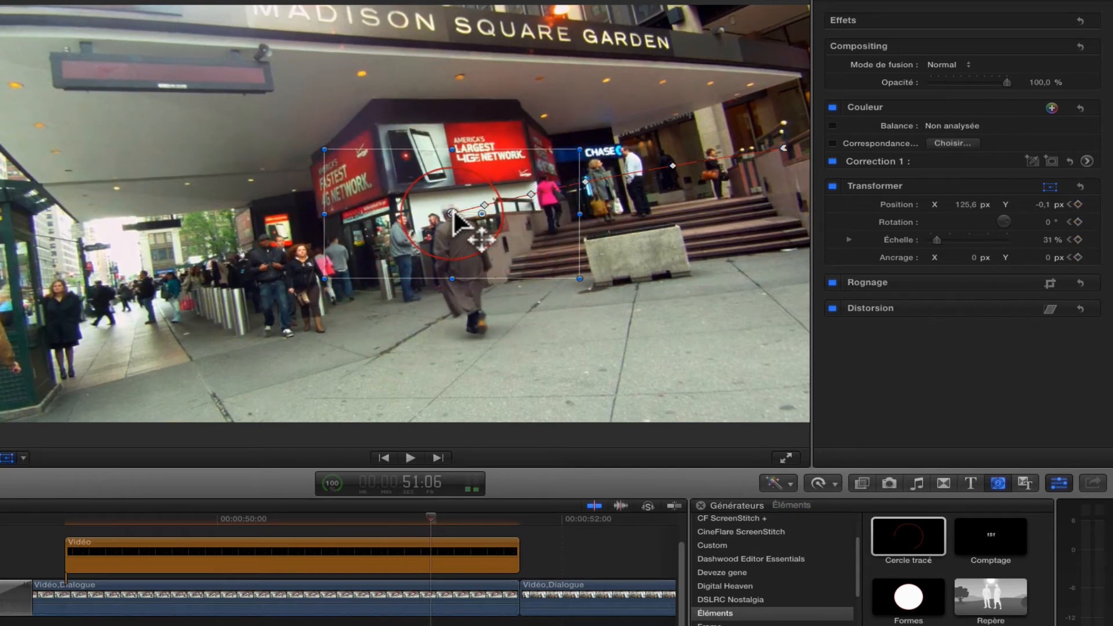
drag(454, 213, 429, 222)
- On the shot's last frame, 51:18, move the circle onto the man's head at about X 35, Y -24 px
key(Right)
key(Right)
key(Right)
key(Right)
key(Right)
key(Right)
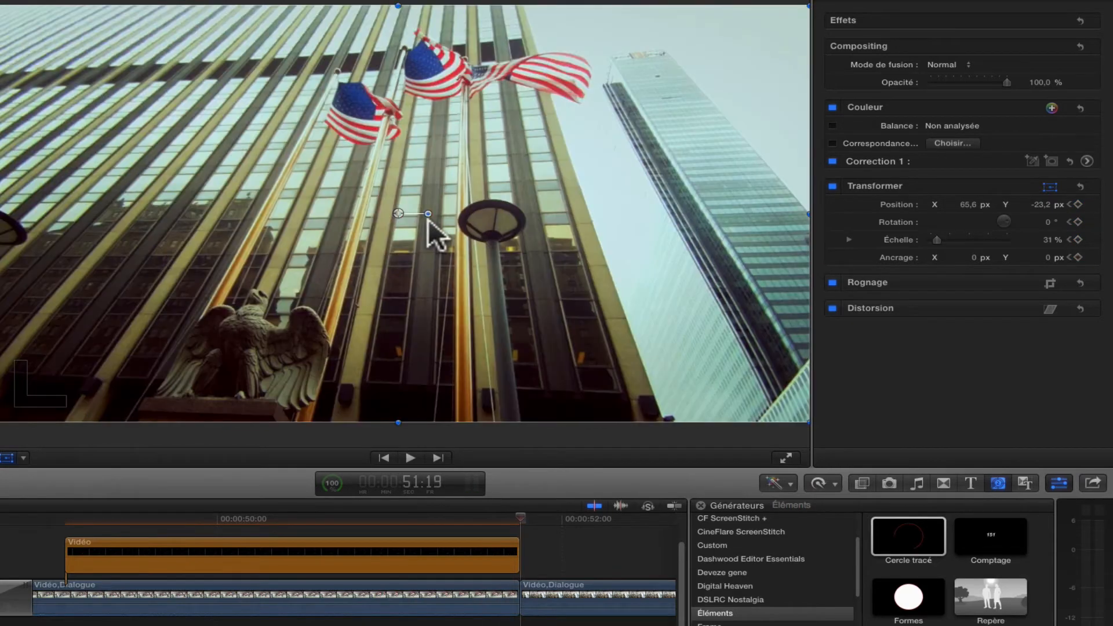
key(Left)
drag(435, 235, 421, 234)
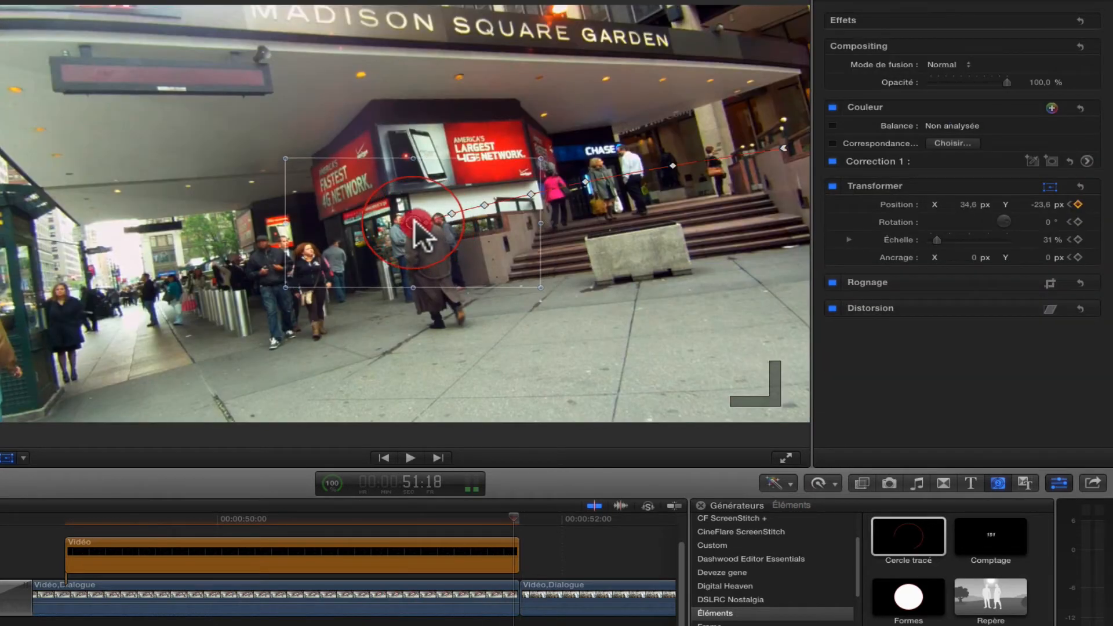
- Play the circle's tracking motion from the generator's start and return the playhead to 49:03
click(62, 516)
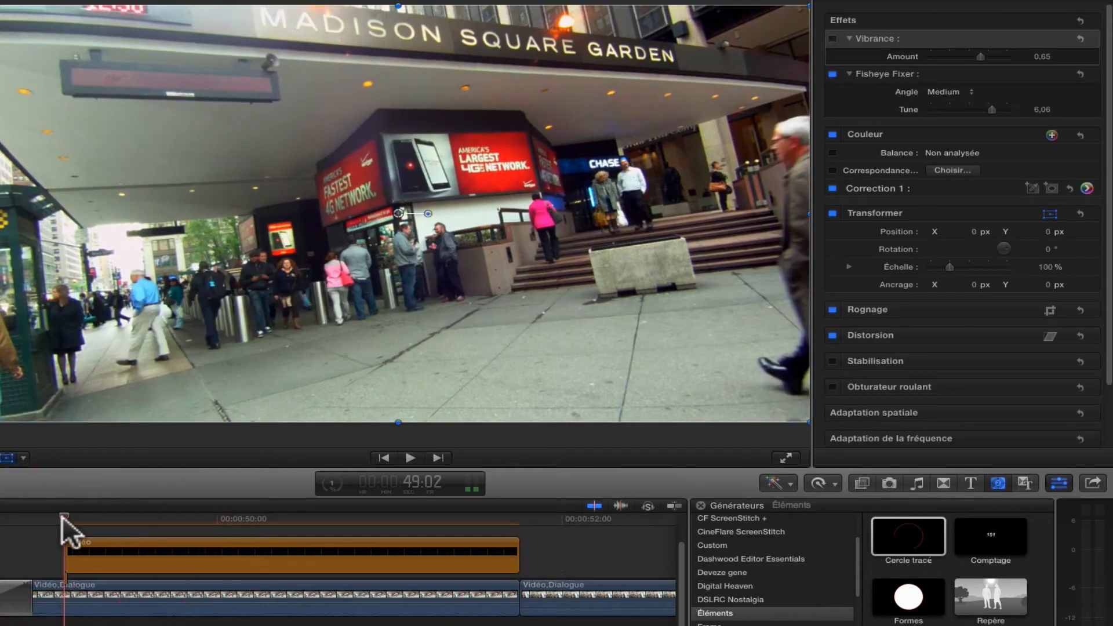
key(space)
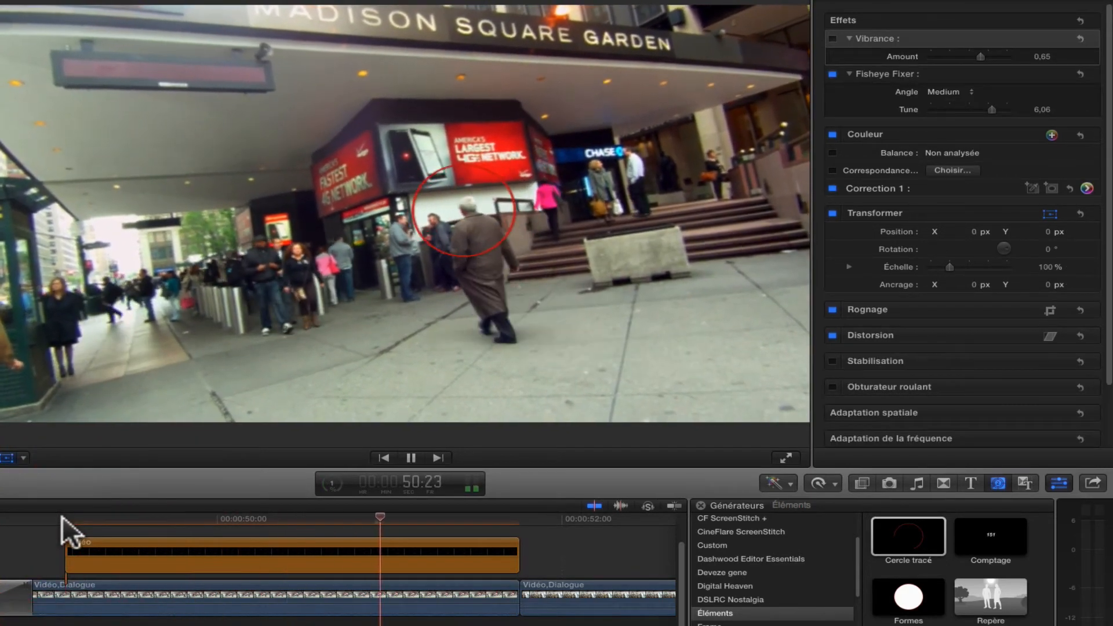
key(space)
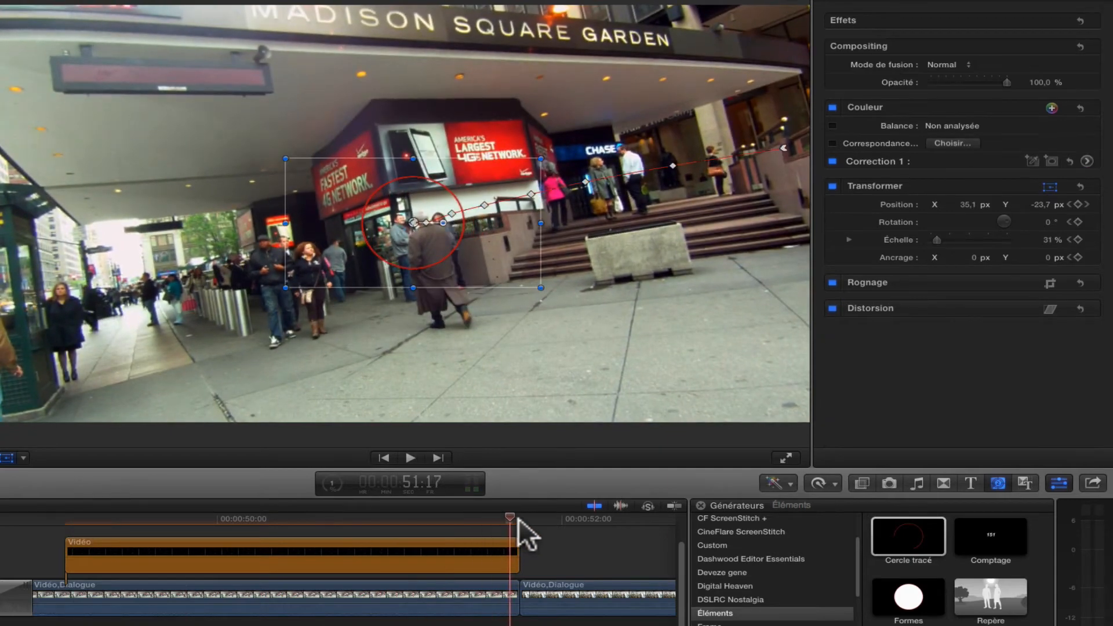
drag(503, 513, 66, 547)
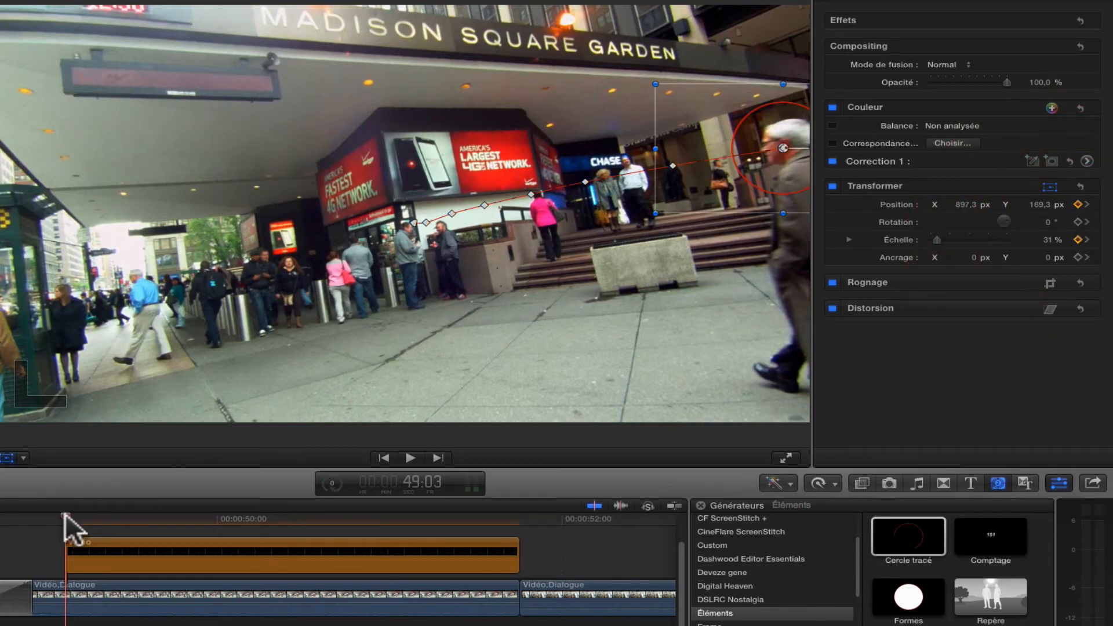
- On the shot's last frame, 51:18, set the circle's scale to 16 %
drag(65, 513, 518, 517)
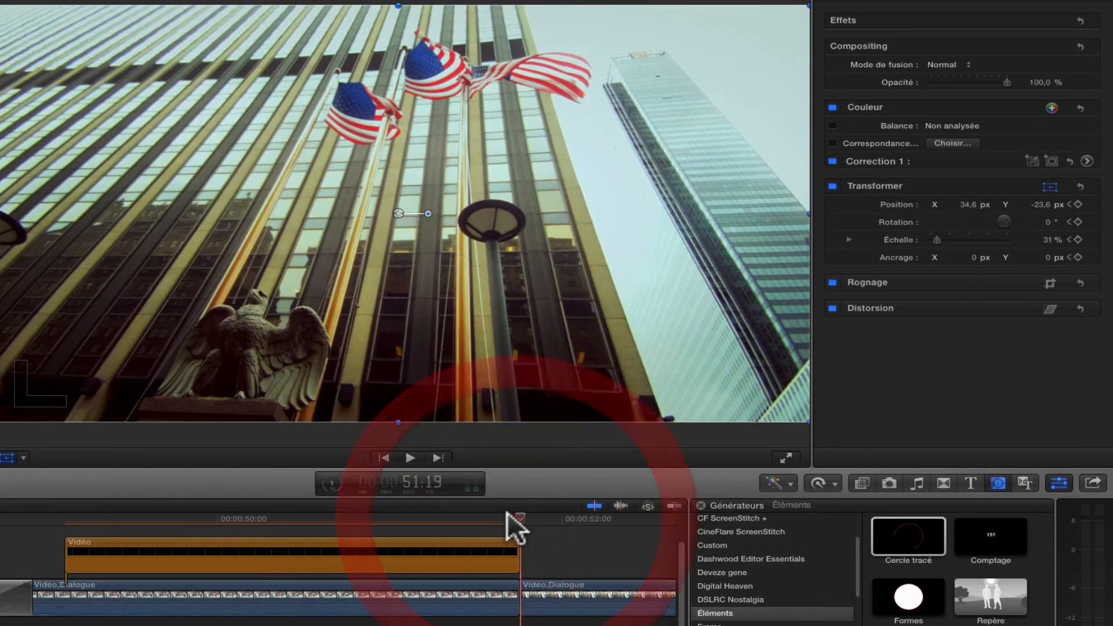
key(Left)
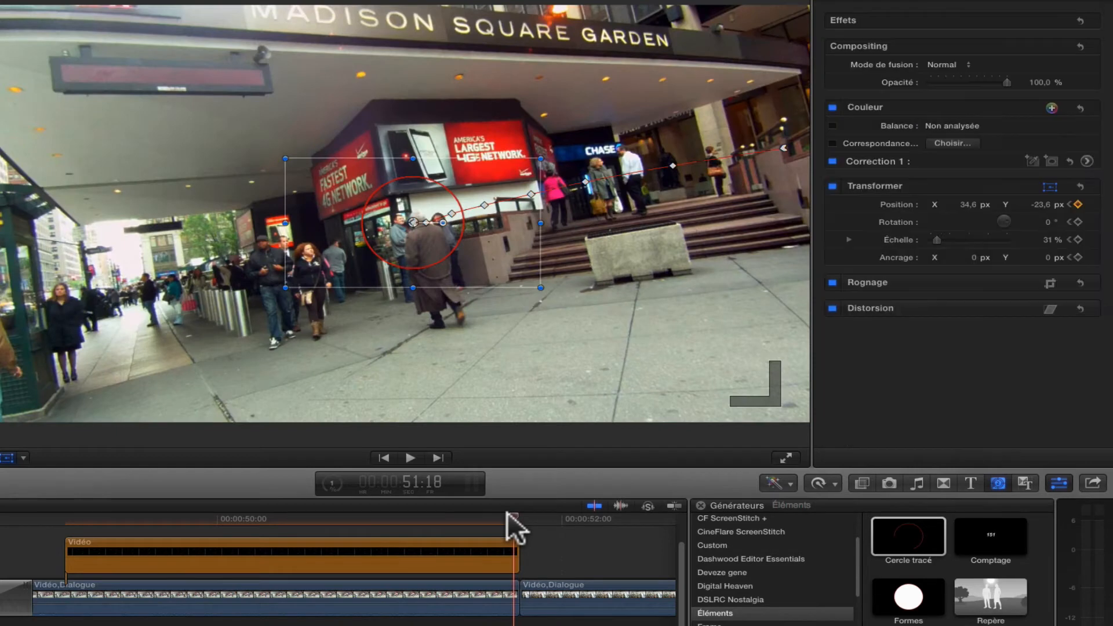
click(1048, 239)
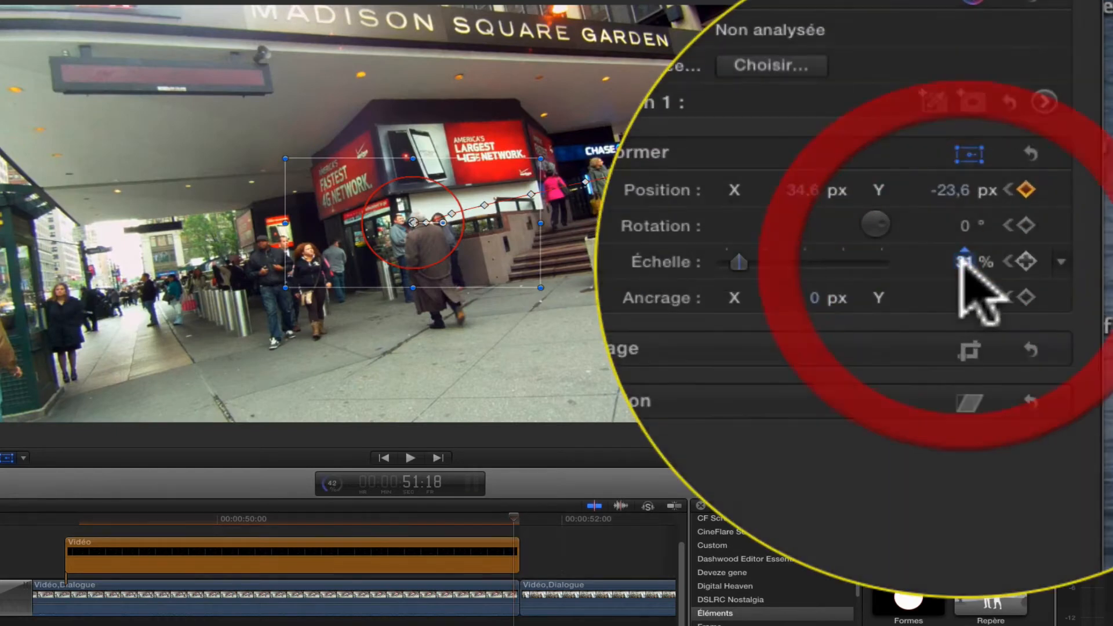
text(16)
key(Return)
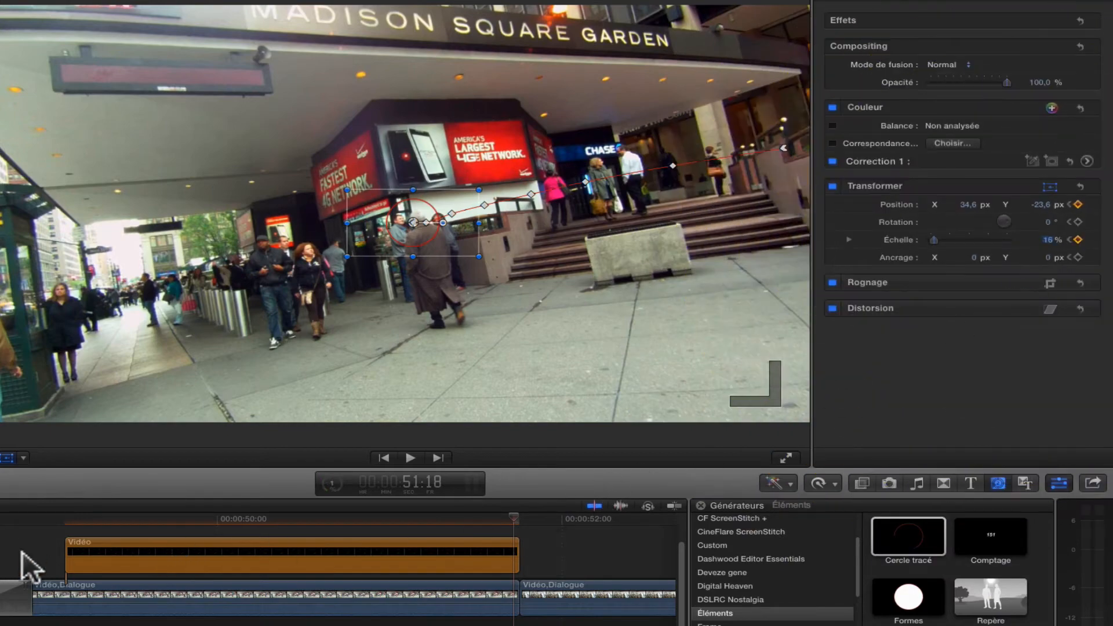
- Play the circle's scale animation from just before the generator, and move the playhead back to around 51:15
click(61, 516)
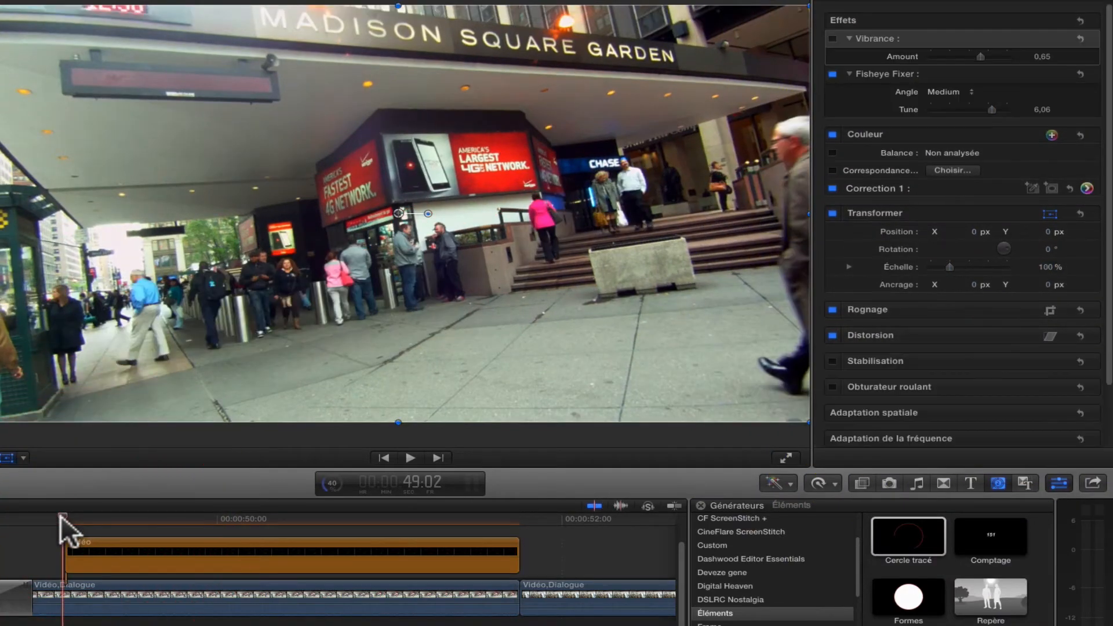
key(space)
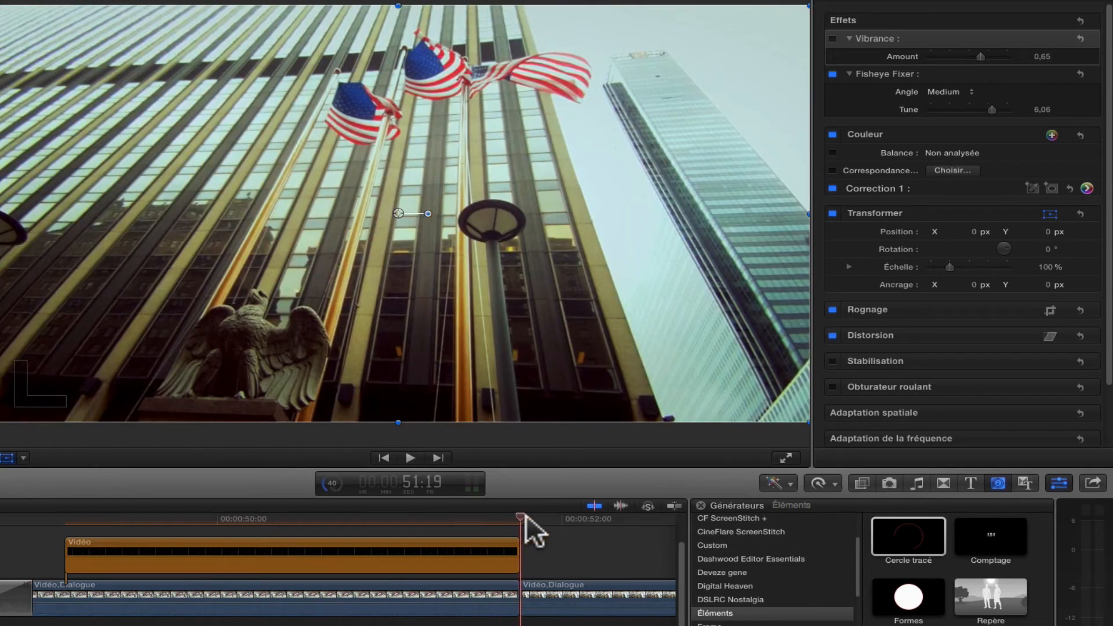
drag(519, 513, 492, 517)
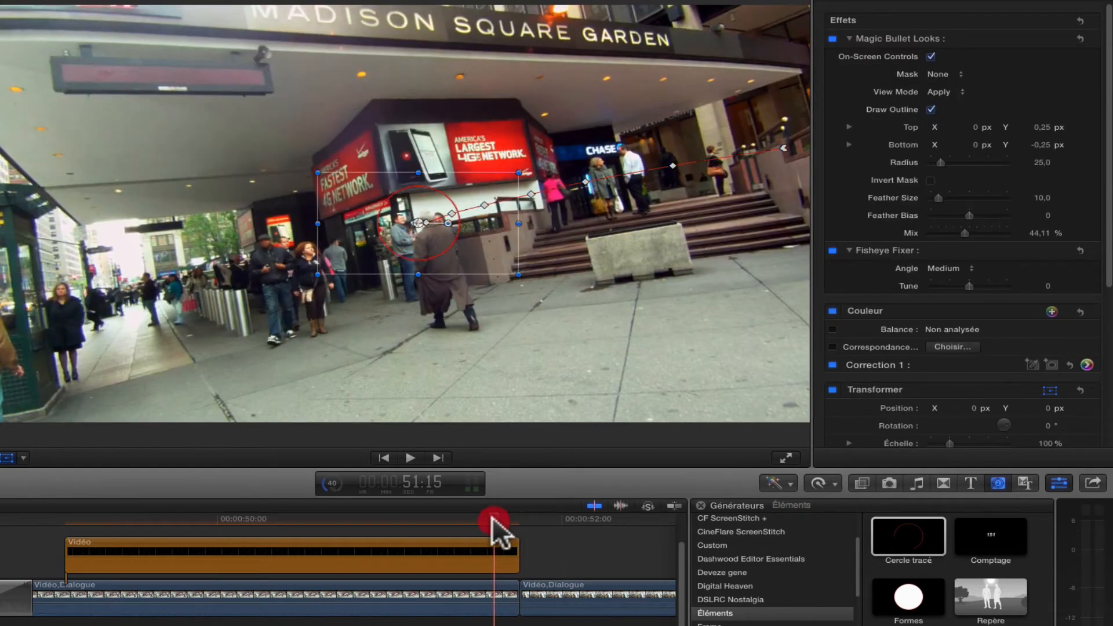
- Select the circle generator, go back to its first scale keyframe at 49:03, and delete the scale keyframe at 49:13
click(471, 541)
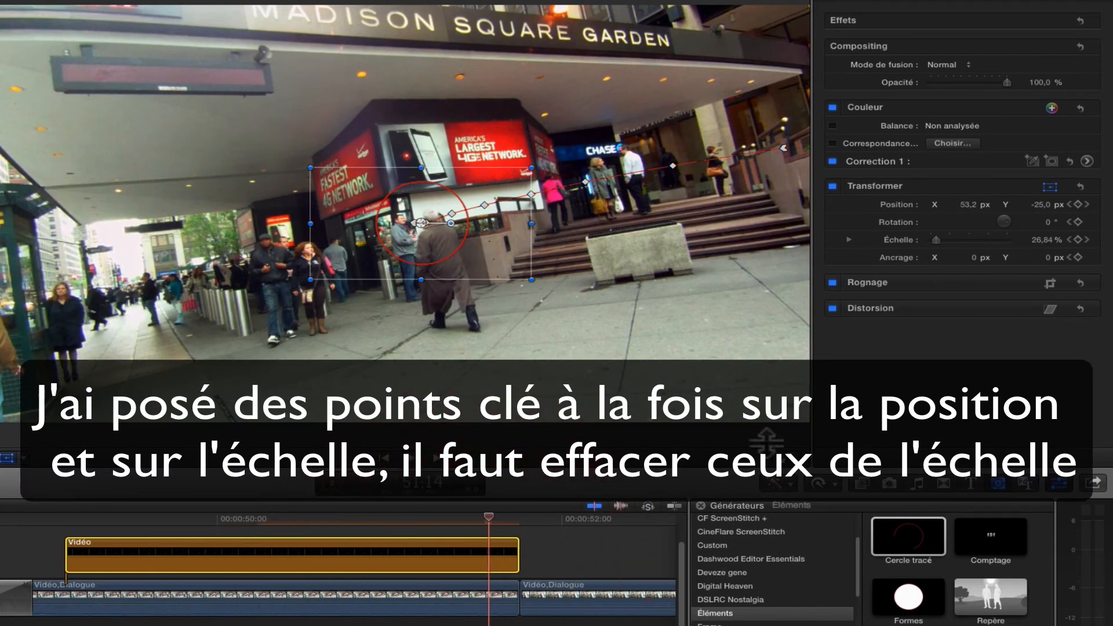
click(1067, 239)
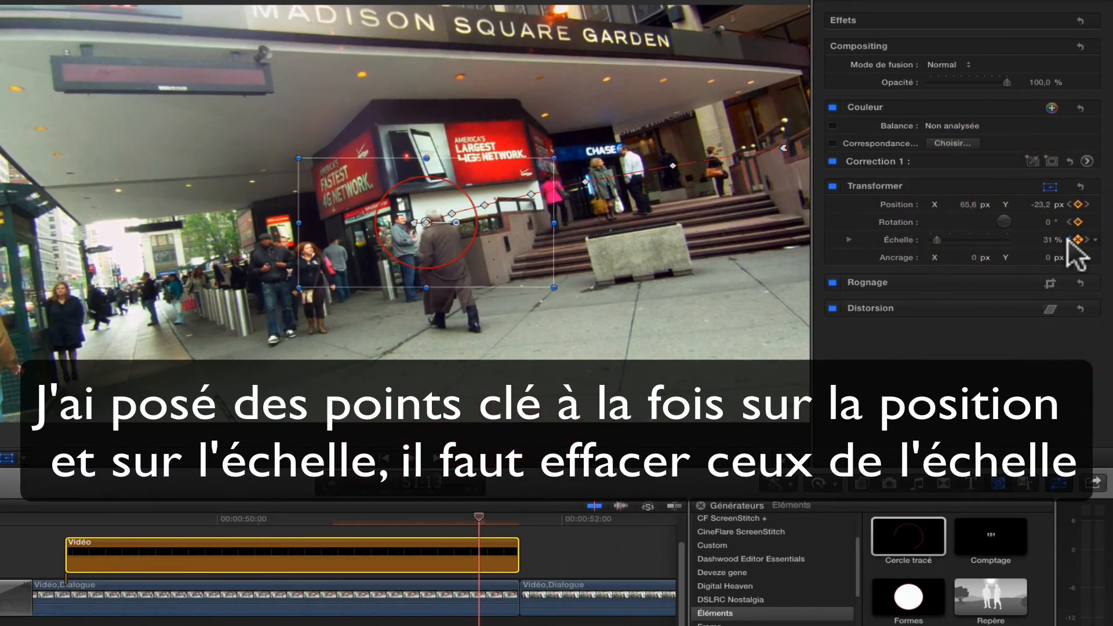
click(1068, 239)
click(1067, 239)
click(1067, 239)
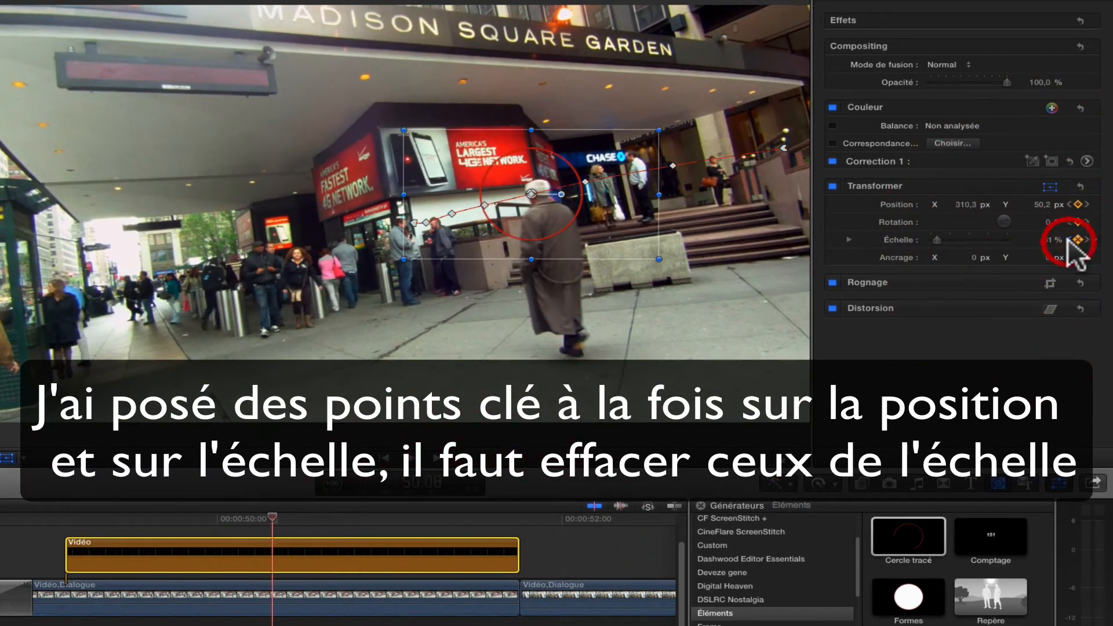
click(1067, 239)
click(1067, 239)
click(1068, 239)
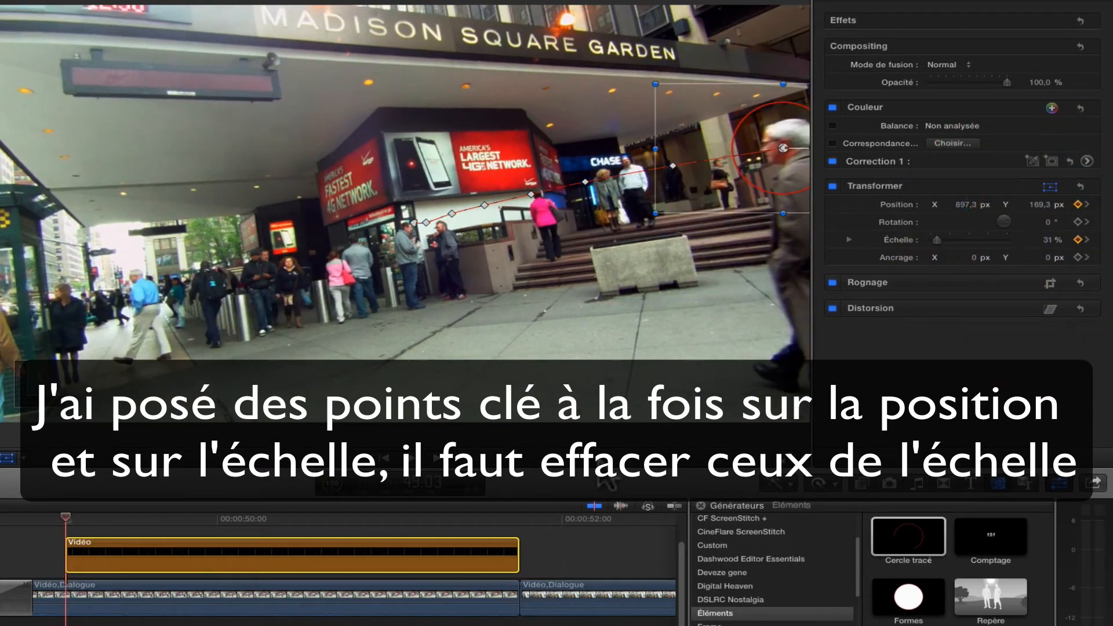
click(1085, 205)
click(1077, 239)
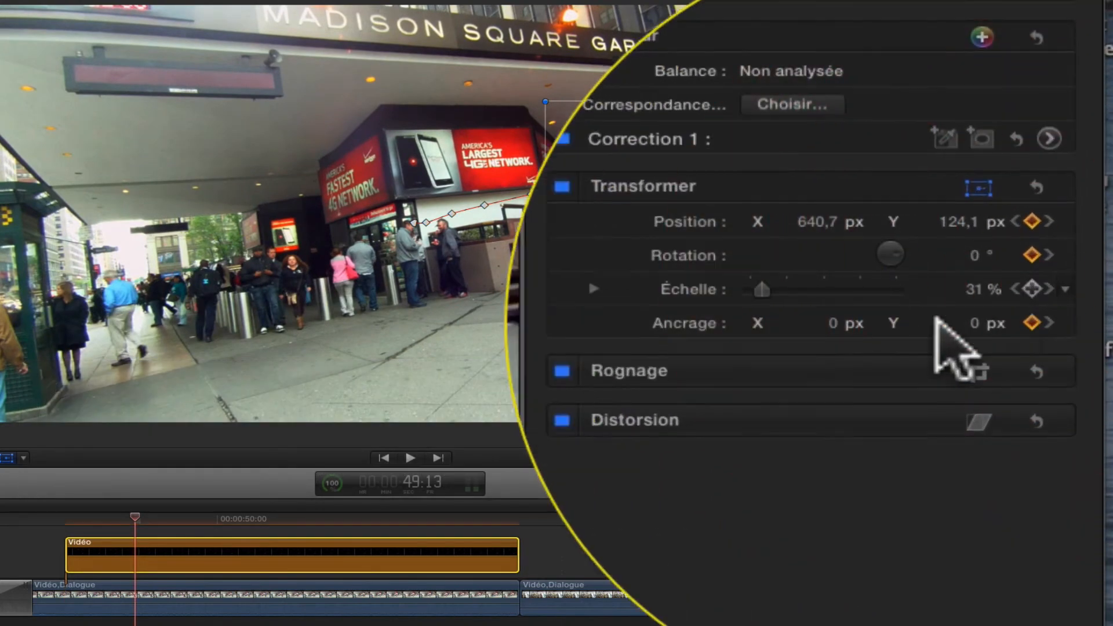
- Delete the circle's scale keyframes at 49:23 and 50:08, keeping the position keyframes
click(1046, 322)
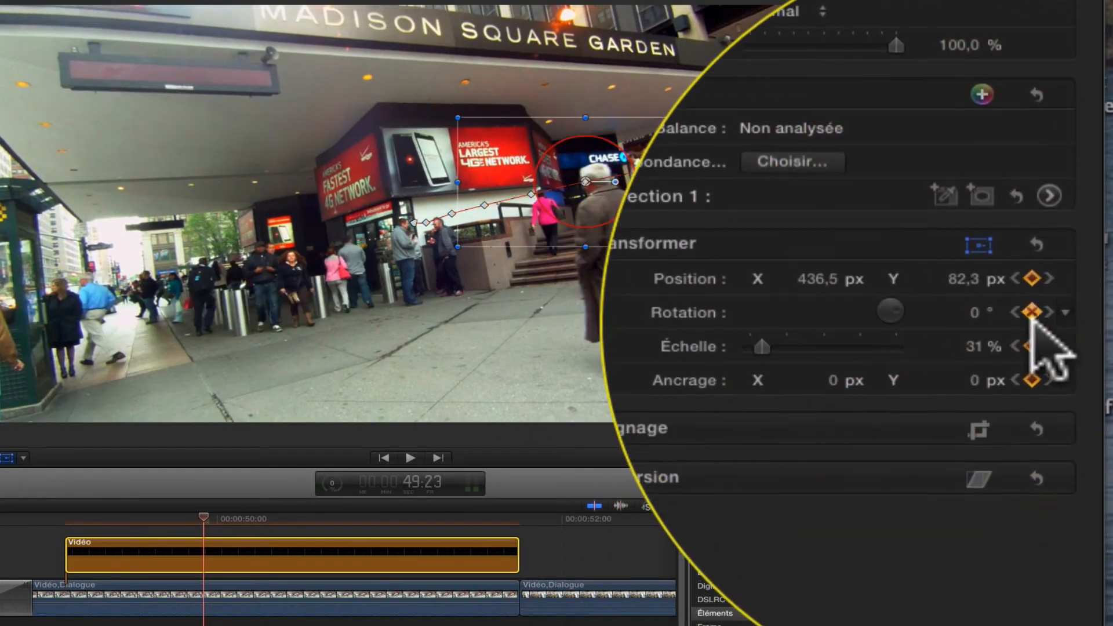
click(1032, 346)
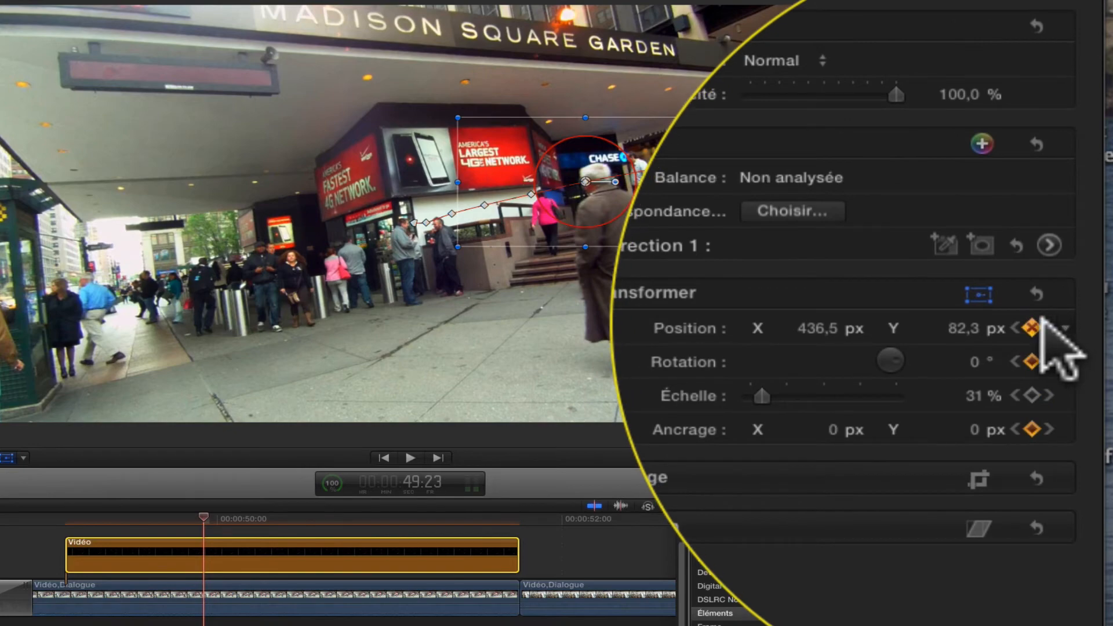
click(1048, 328)
click(1031, 395)
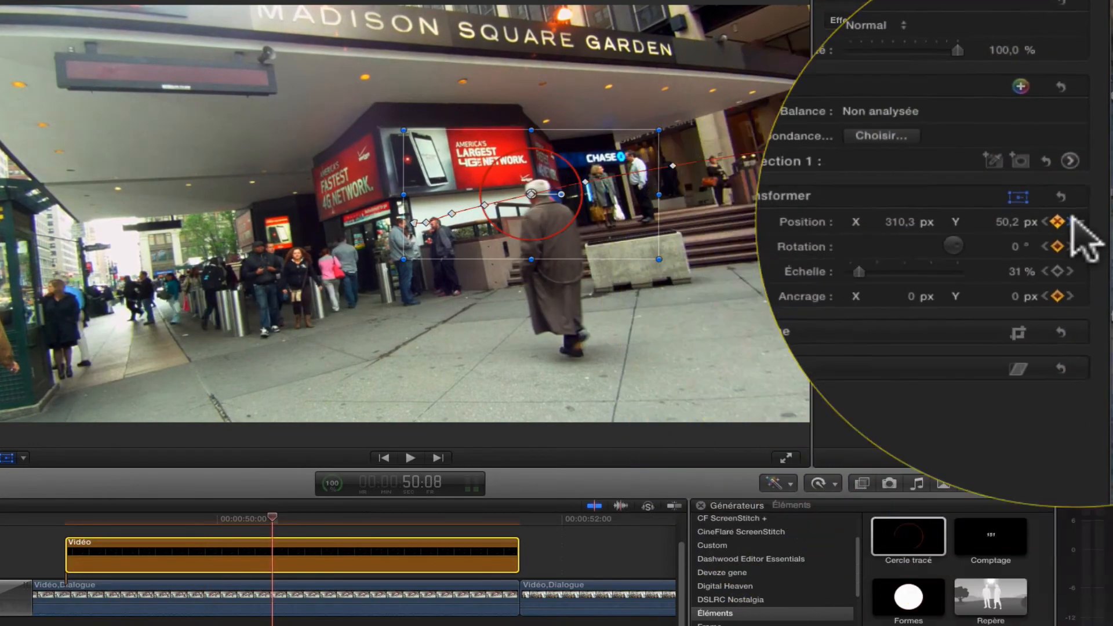
- Delete the remaining intermediate scale keyframes at 50:18, 51:03 and 51:13
click(1087, 205)
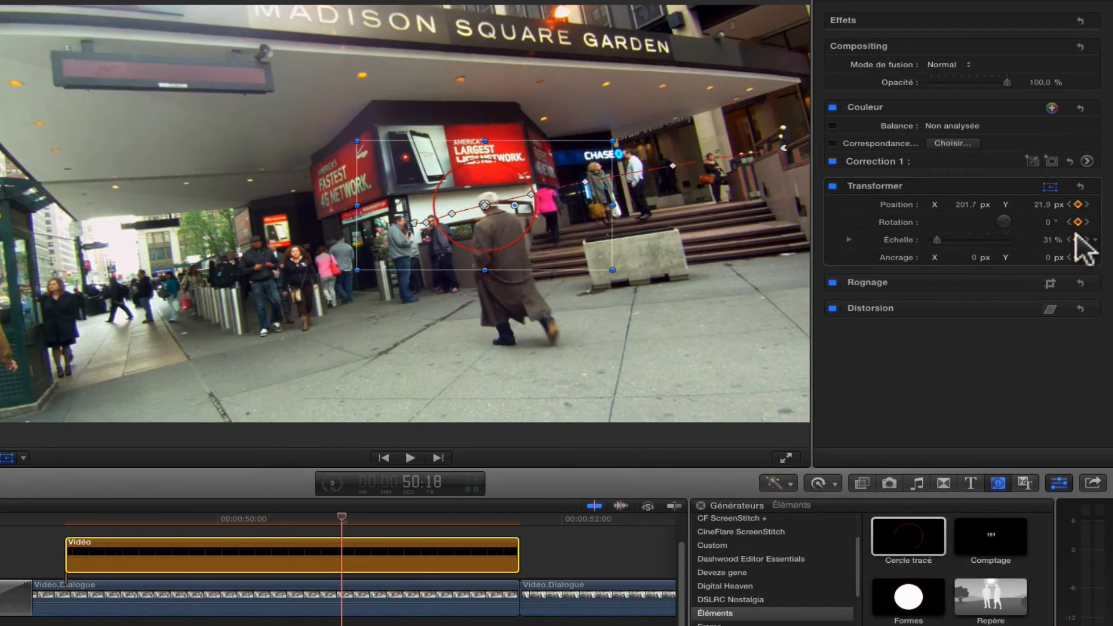
click(1087, 204)
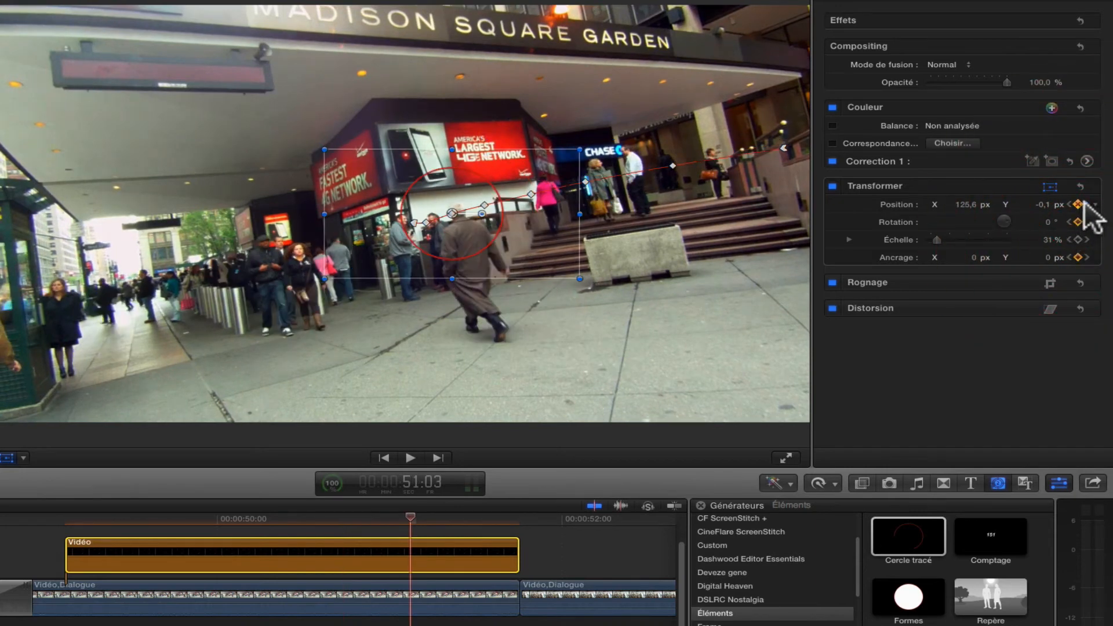
click(1086, 204)
click(1077, 239)
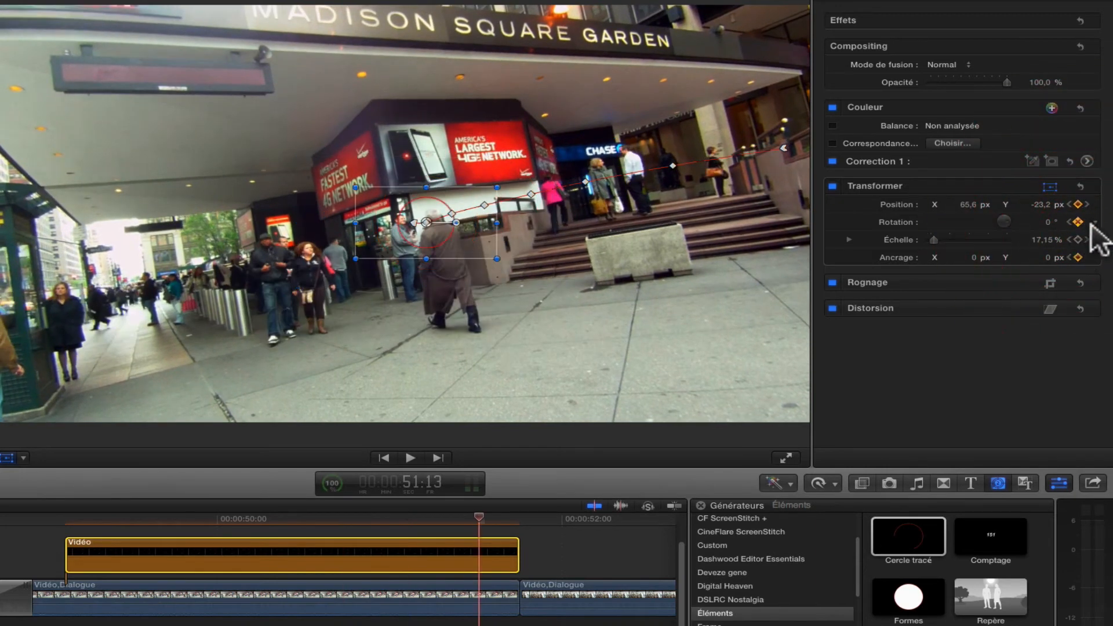
- Check the scale keyframe at 51:18, play the shrinking circle from before the generator, and return the playhead to 49:03
click(515, 518)
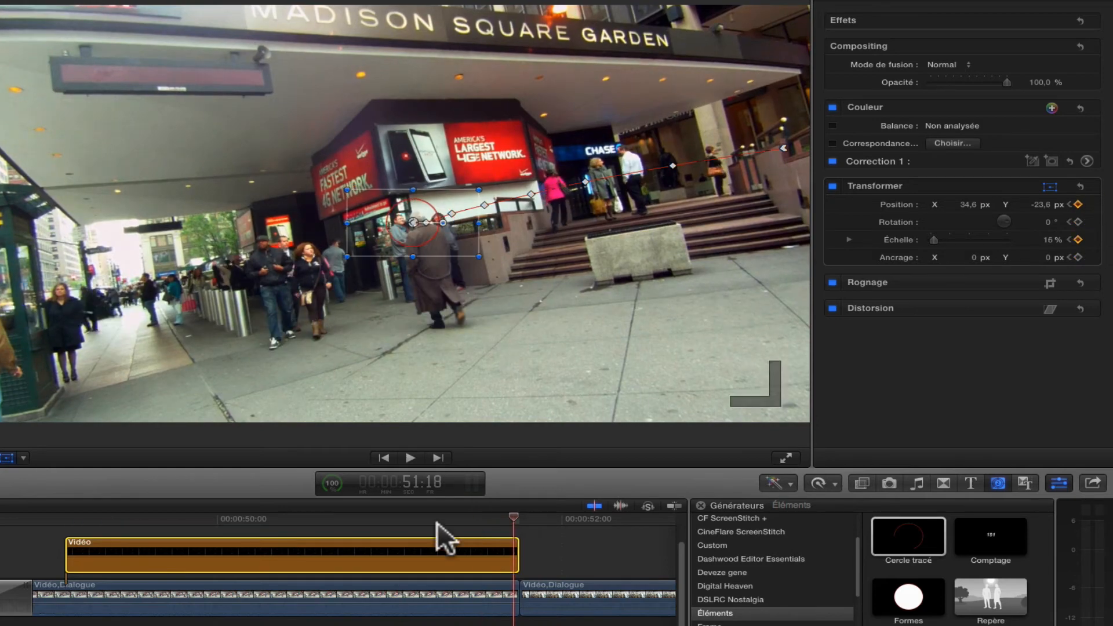
click(70, 518)
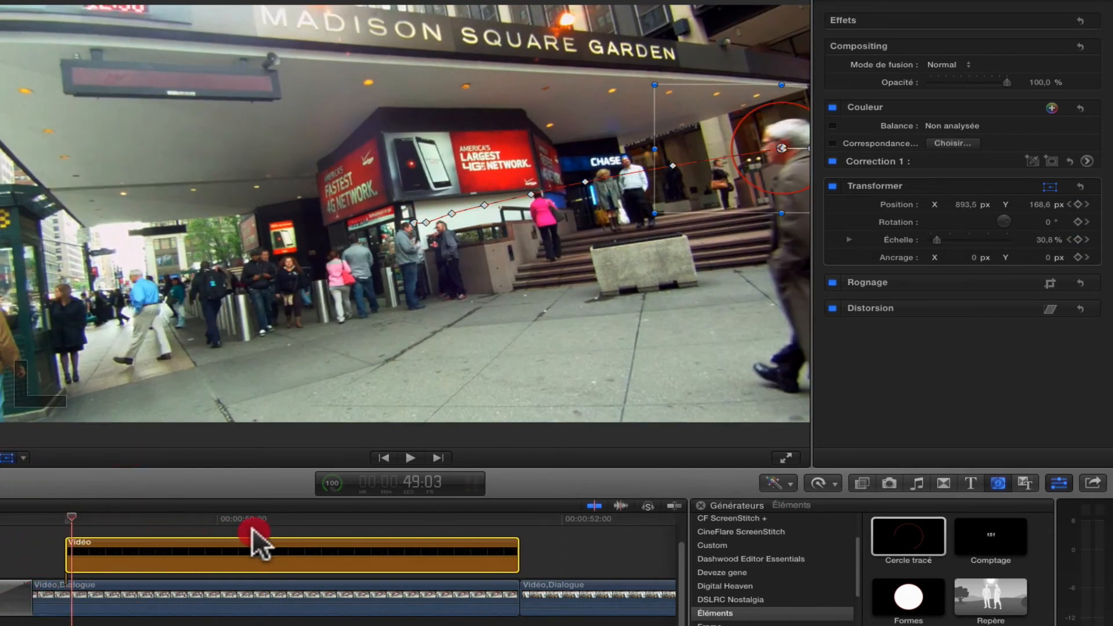
click(58, 516)
key(space)
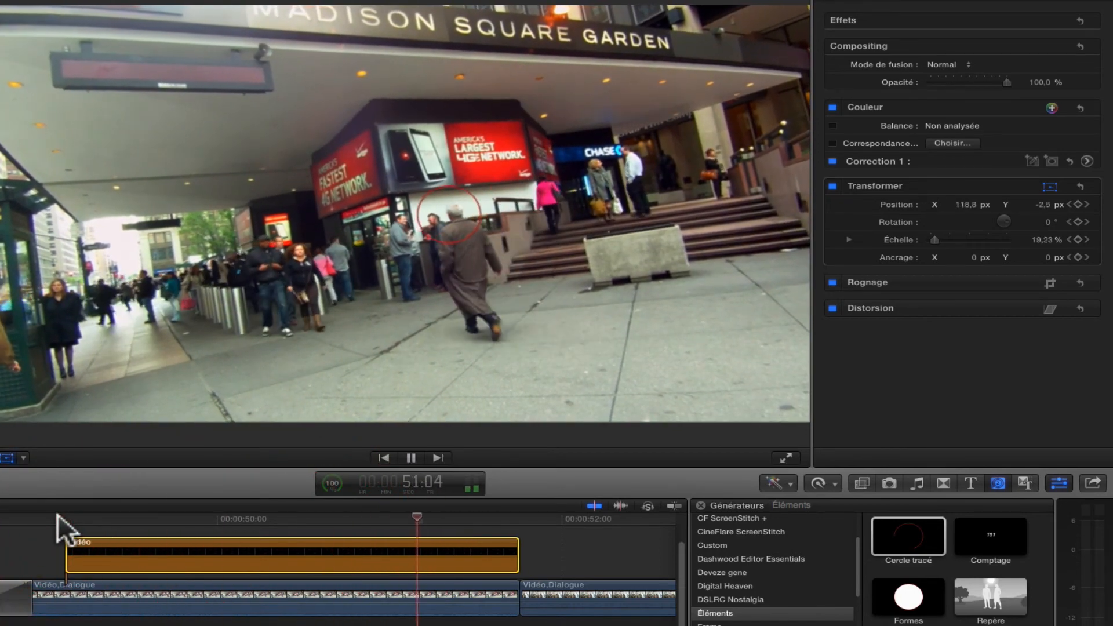
key(space)
click(65, 521)
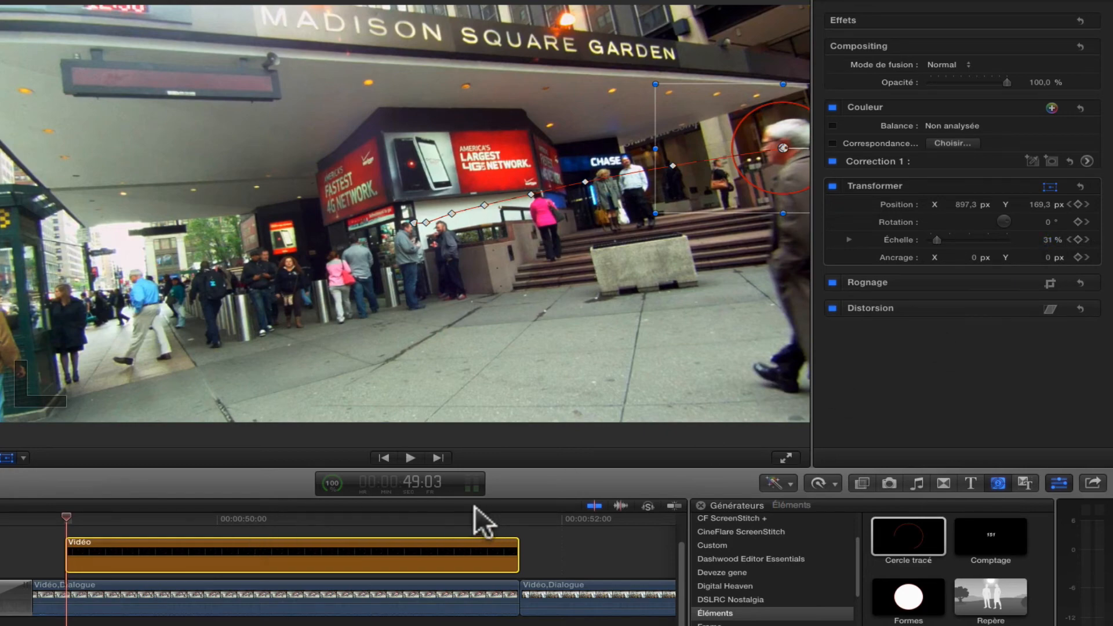
- Replay the tracked circle from the generator's start and stop playback at 50:14
click(70, 514)
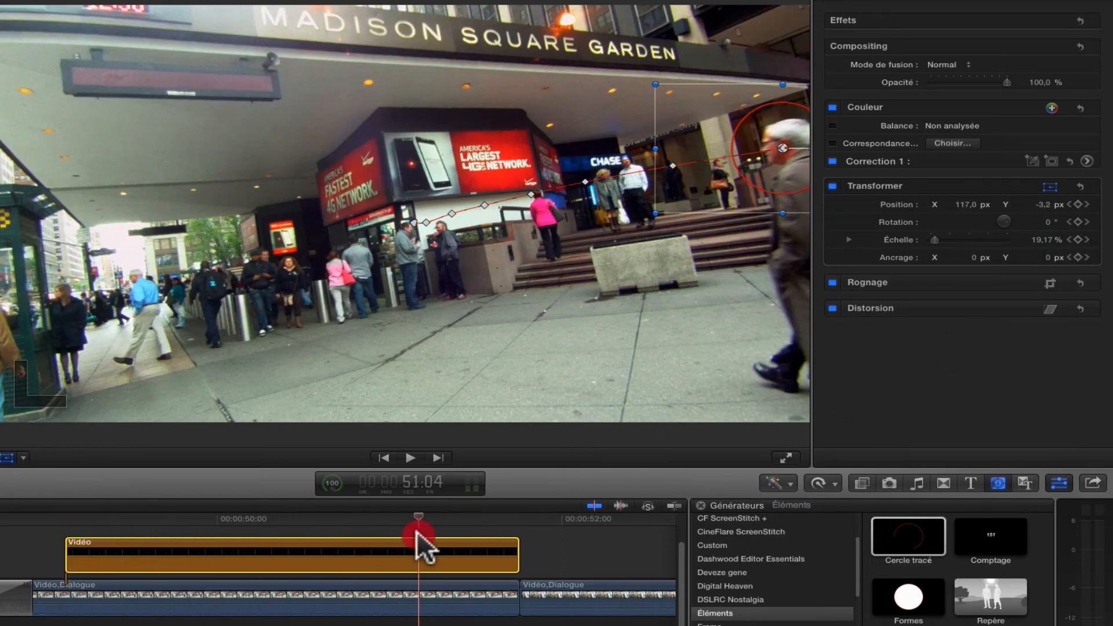
drag(416, 532, 65, 567)
key(space)
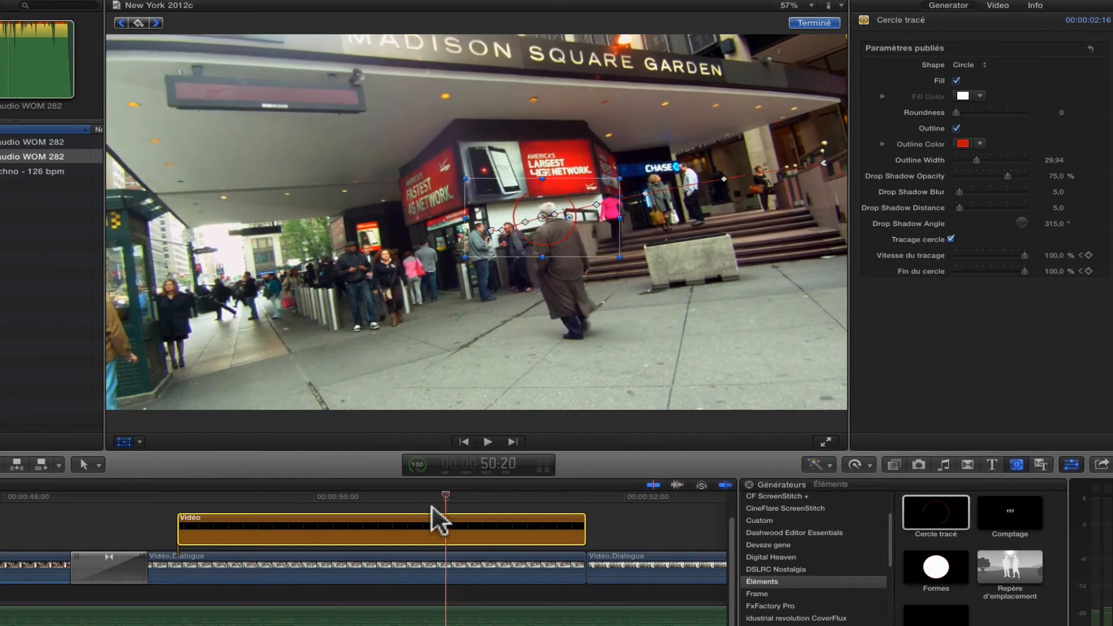
drag(433, 507, 179, 502)
scroll(179, 502, left, 5)
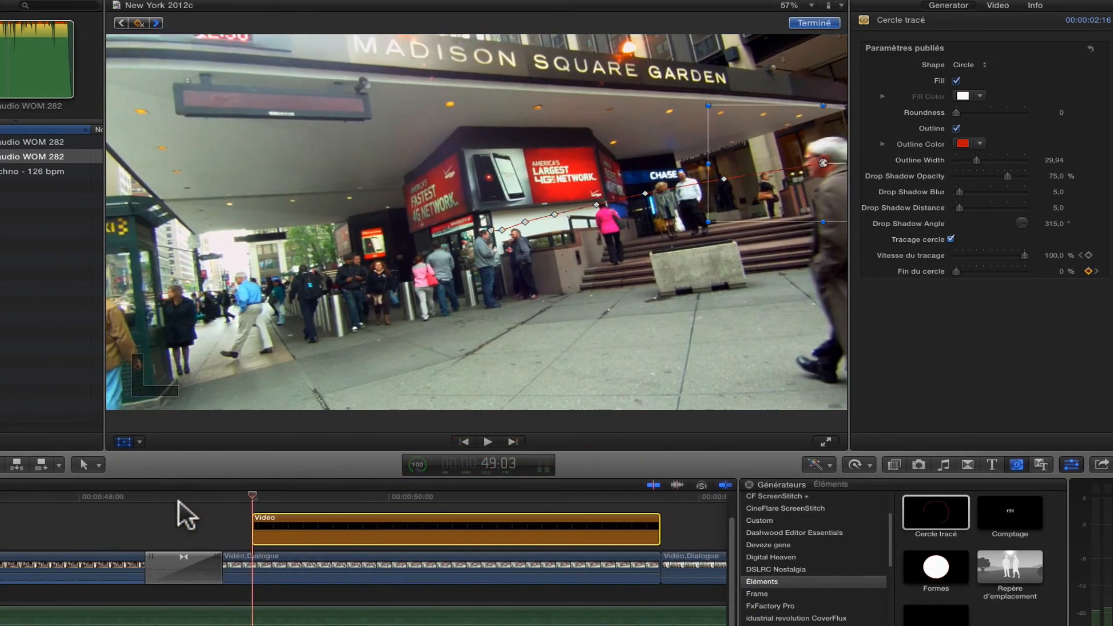
key(space)
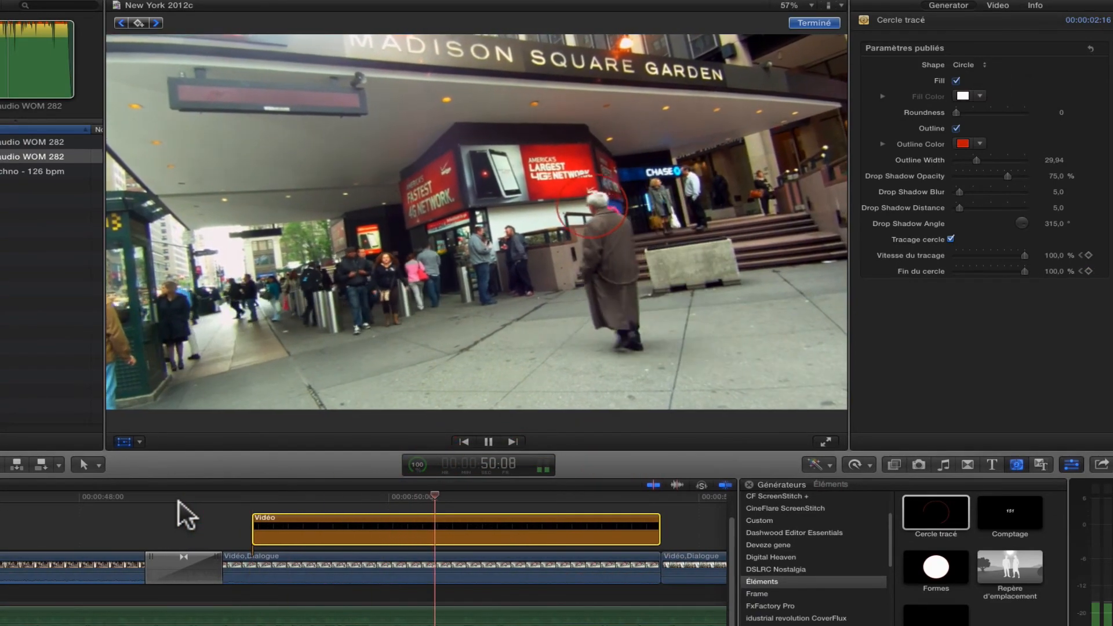
key(space)
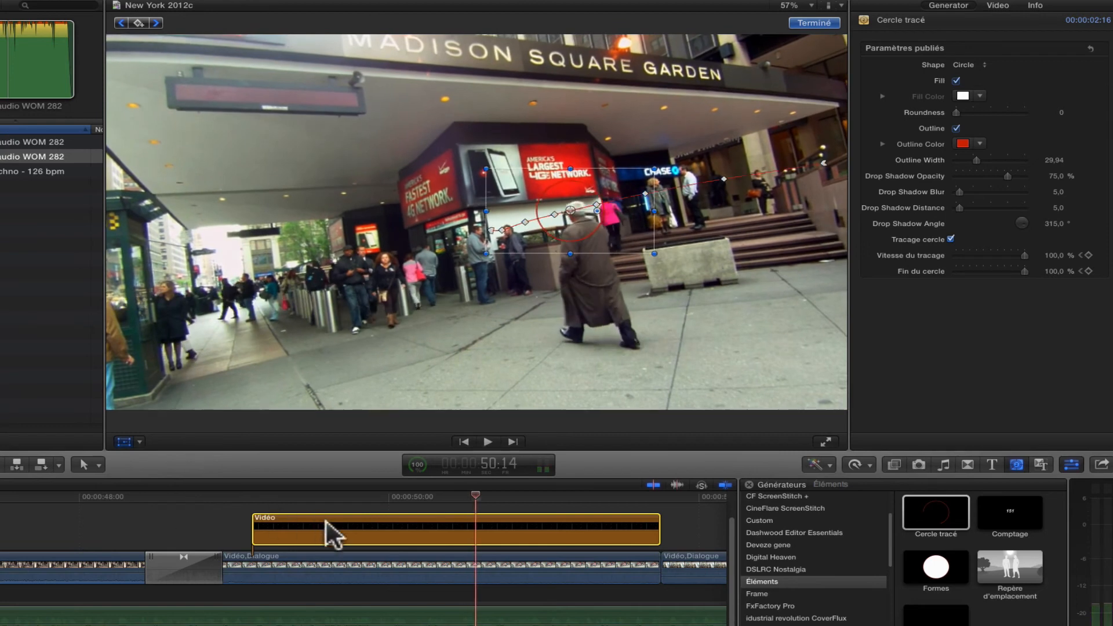
- Change the circle's outline color from red to yellow using a saved swatch in the color picker
click(960, 144)
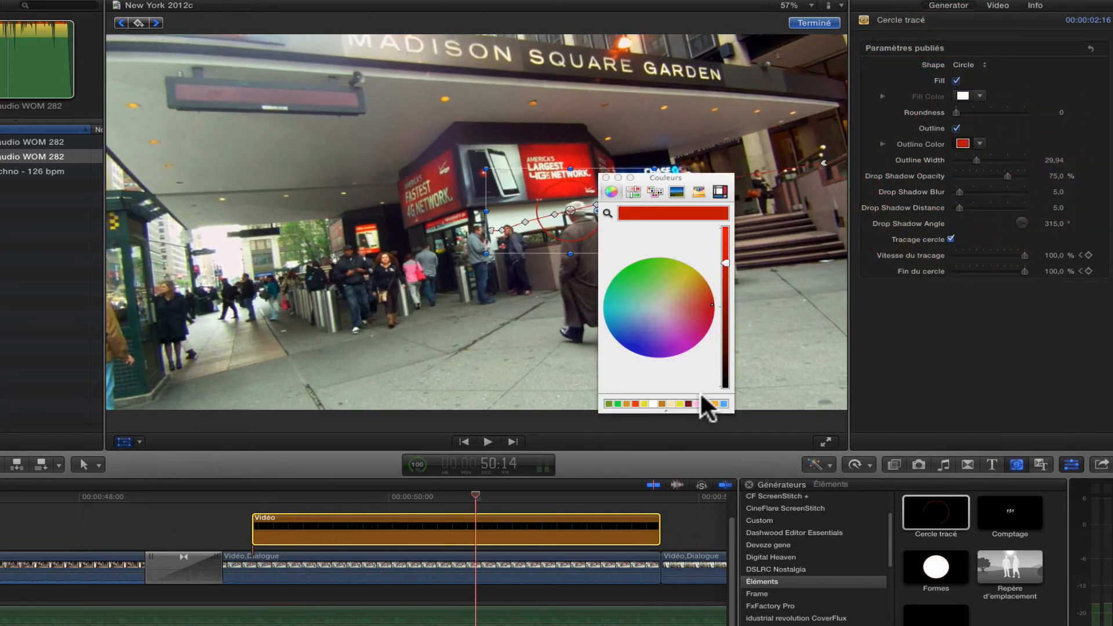
click(678, 404)
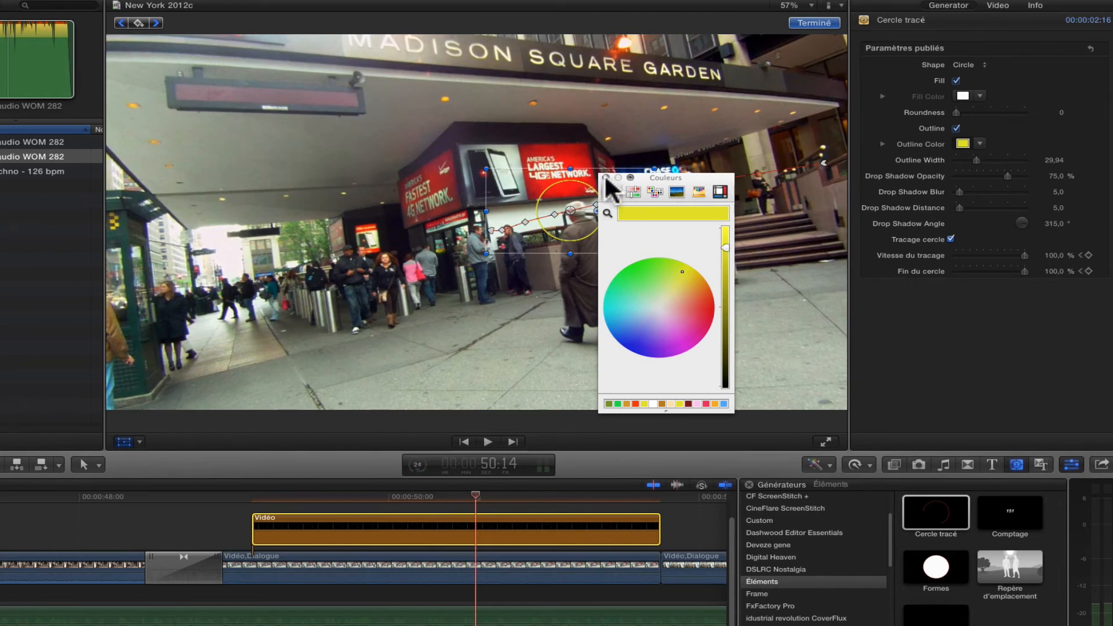
click(606, 178)
- Set the circle's outline width to about 33.07 and its drop shadow blur to 54
drag(976, 160, 986, 158)
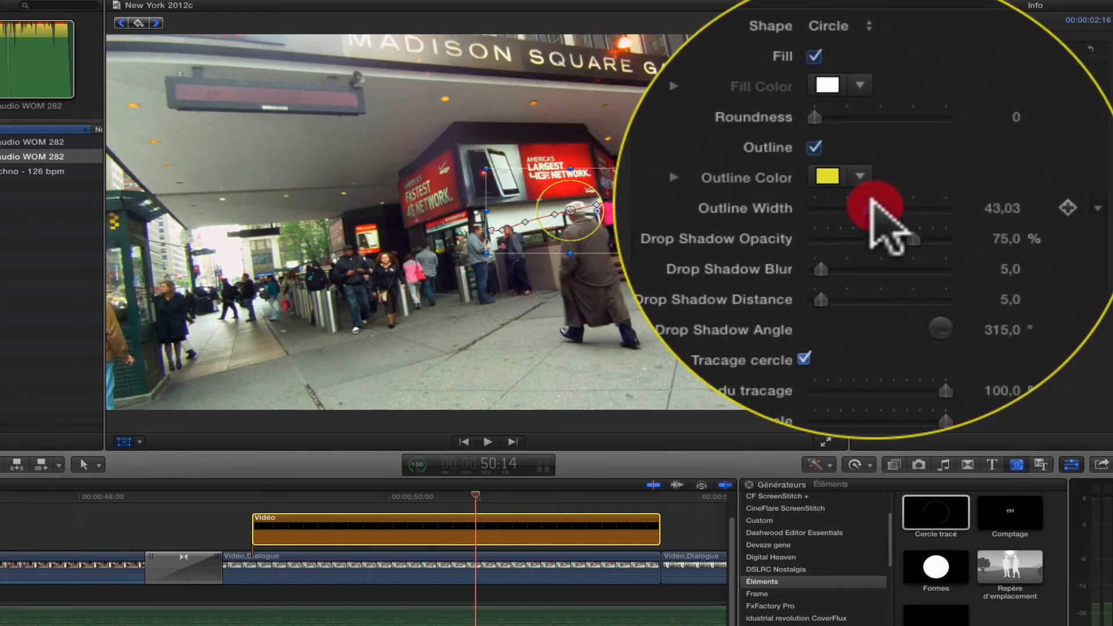
drag(872, 200, 863, 201)
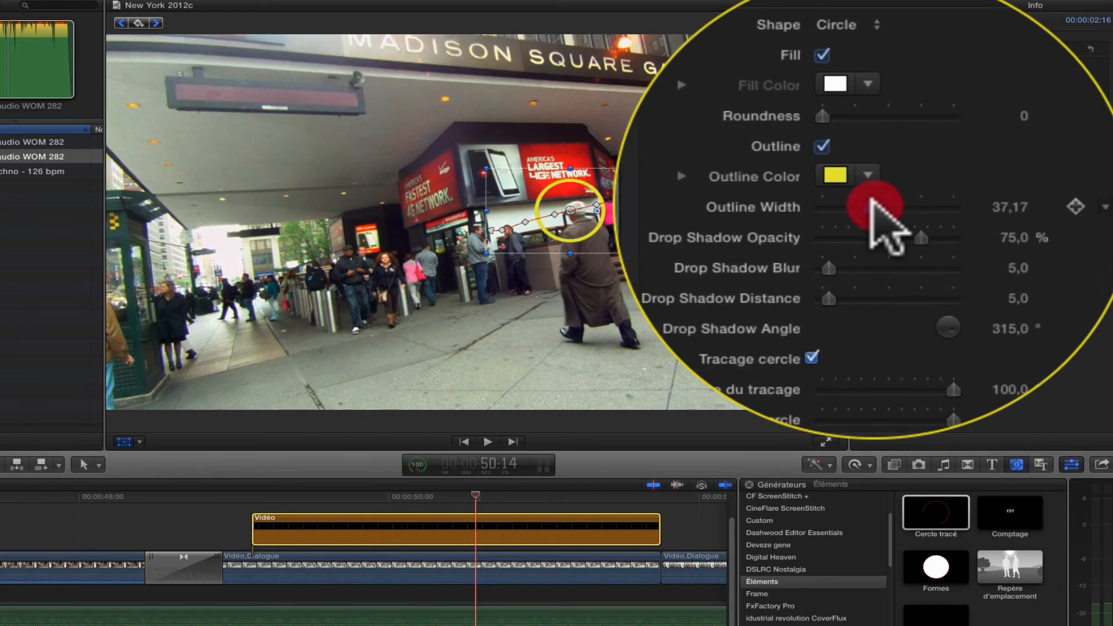
drag(981, 158, 978, 163)
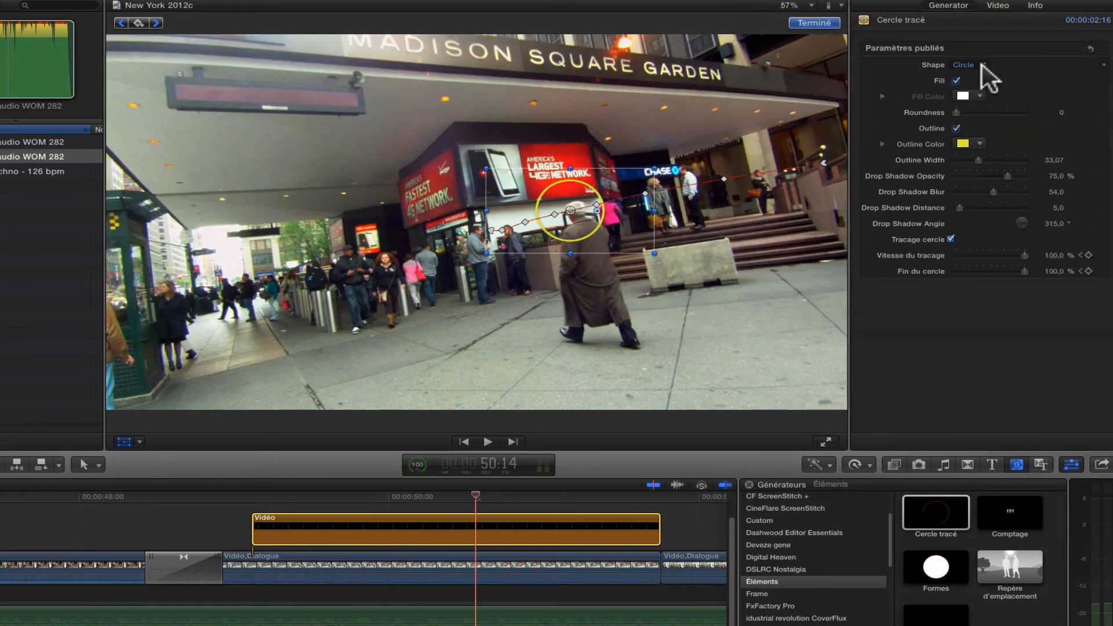
- Change the generator's shape to Diamond and turn off its fill so only the outline is drawn
click(982, 64)
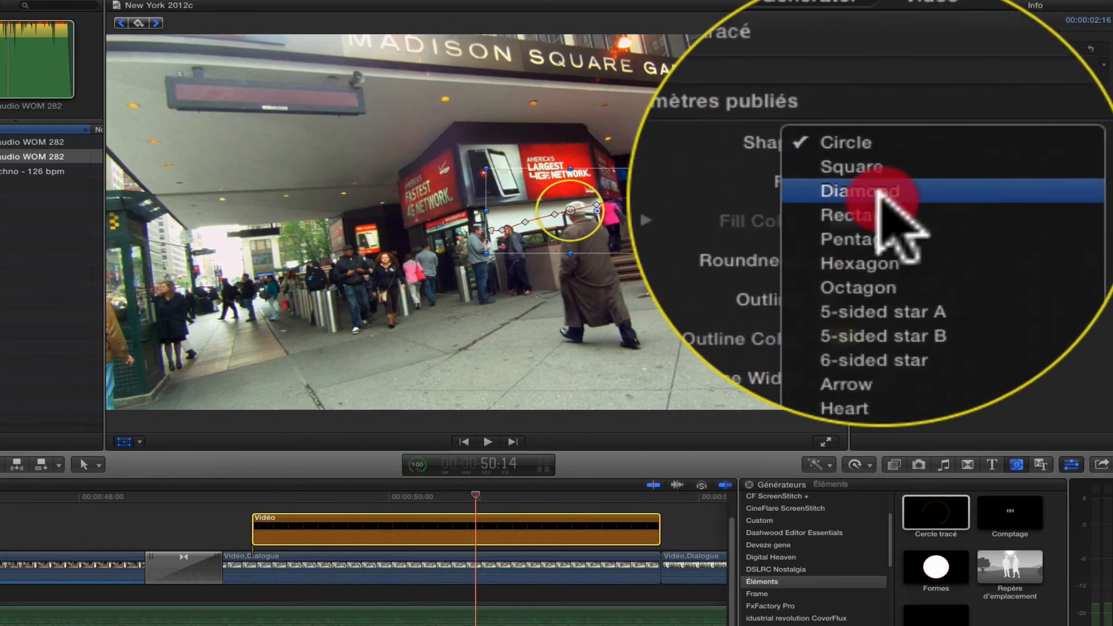
click(877, 191)
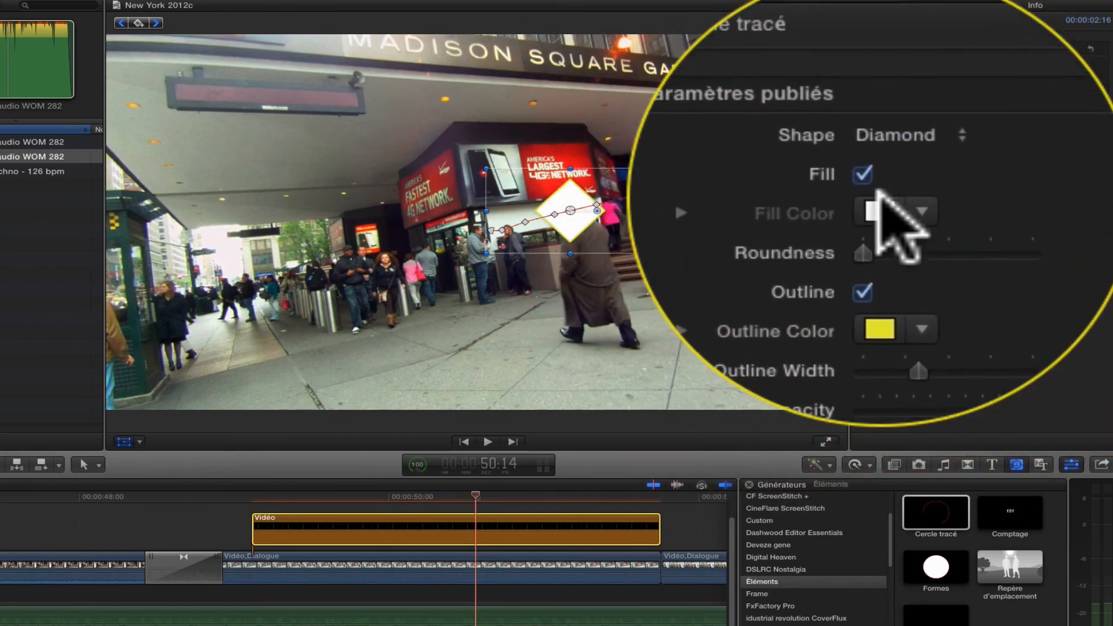
click(878, 194)
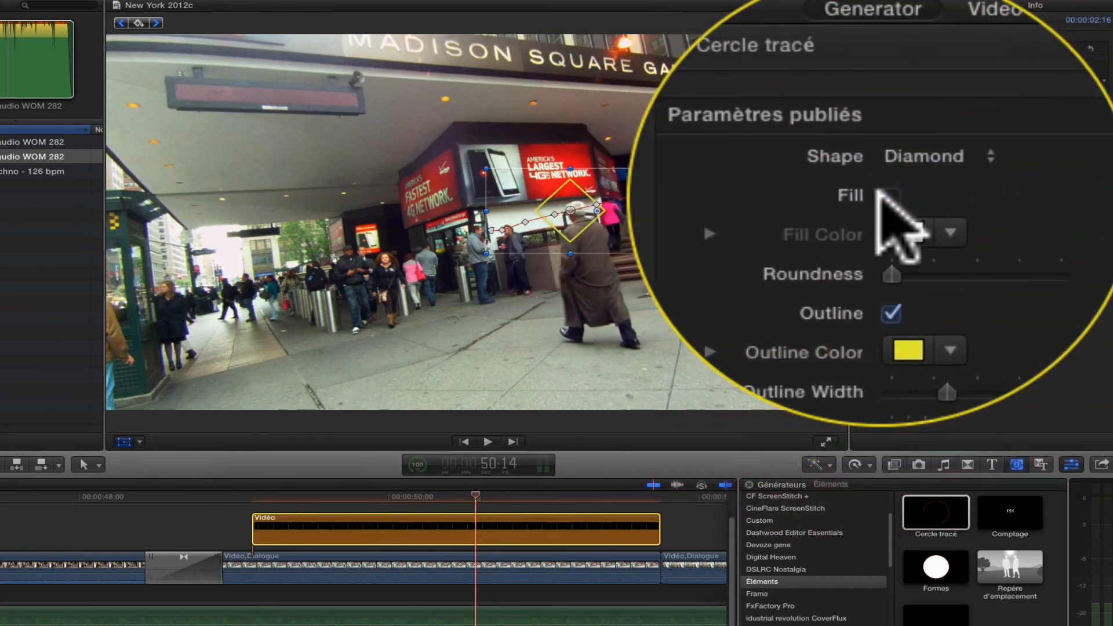
- Try the Rectangle and 5-sided star A shapes on the generator, and settle on the Heart shape
click(879, 192)
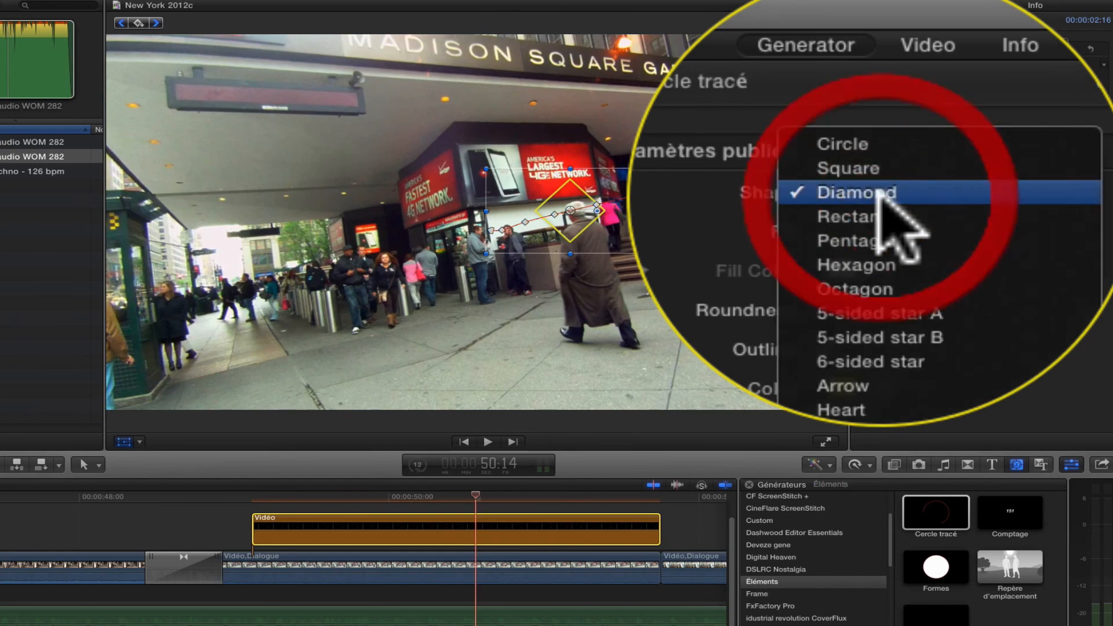
click(878, 215)
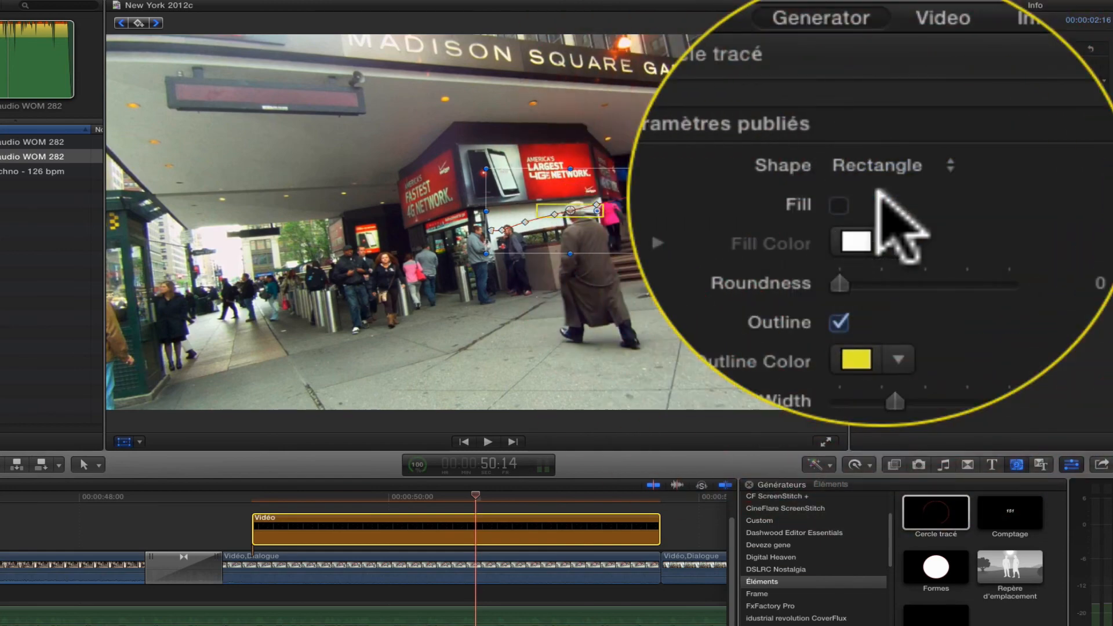
click(879, 168)
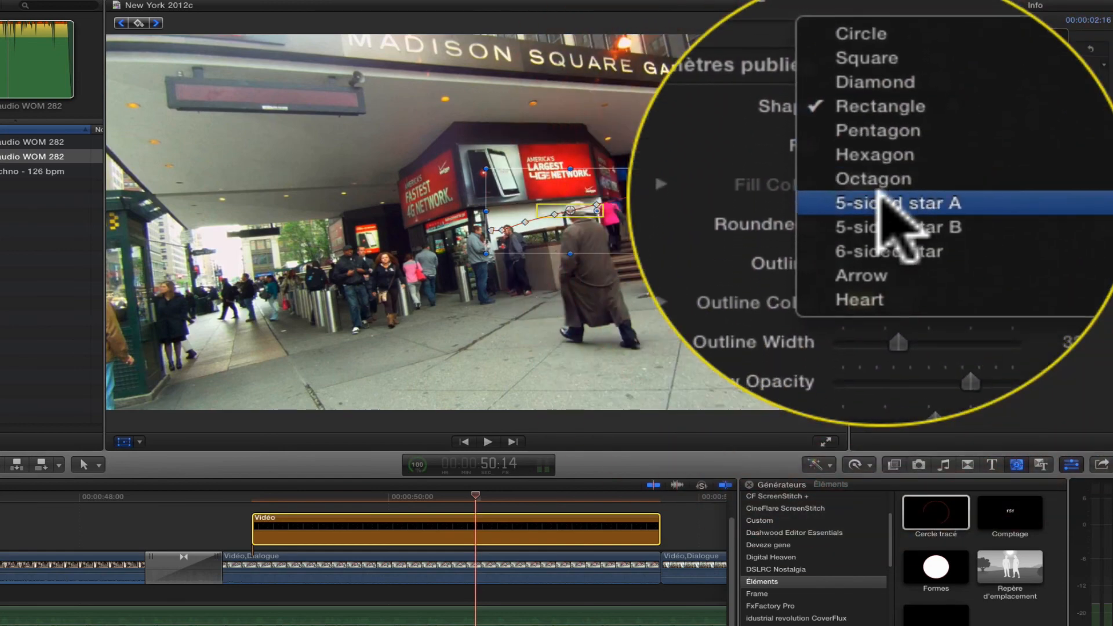
click(877, 192)
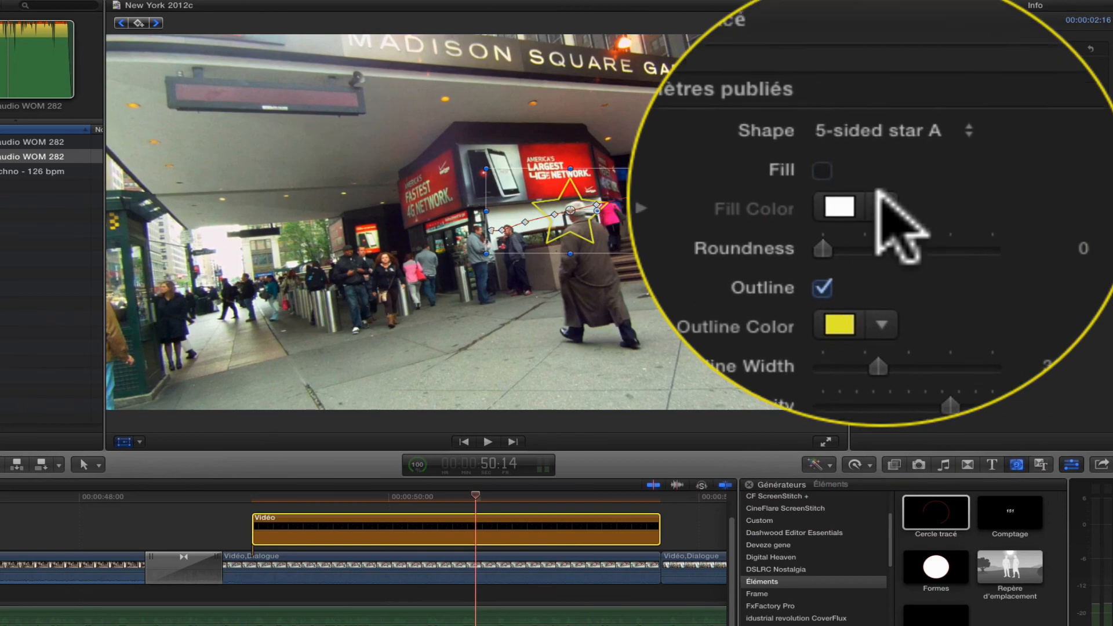
click(877, 194)
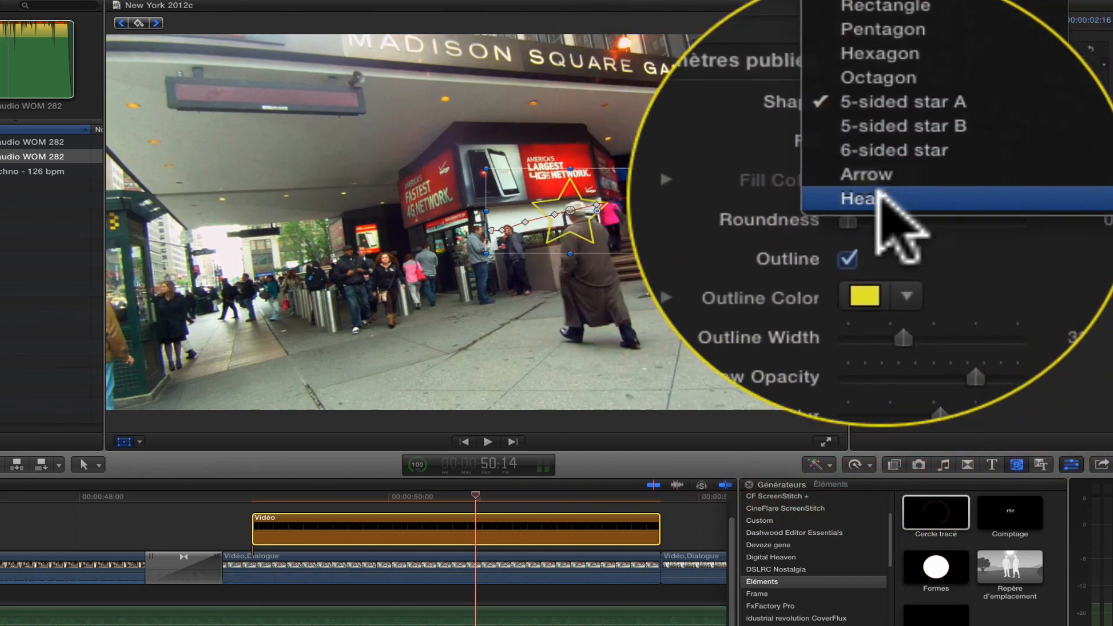
click(887, 223)
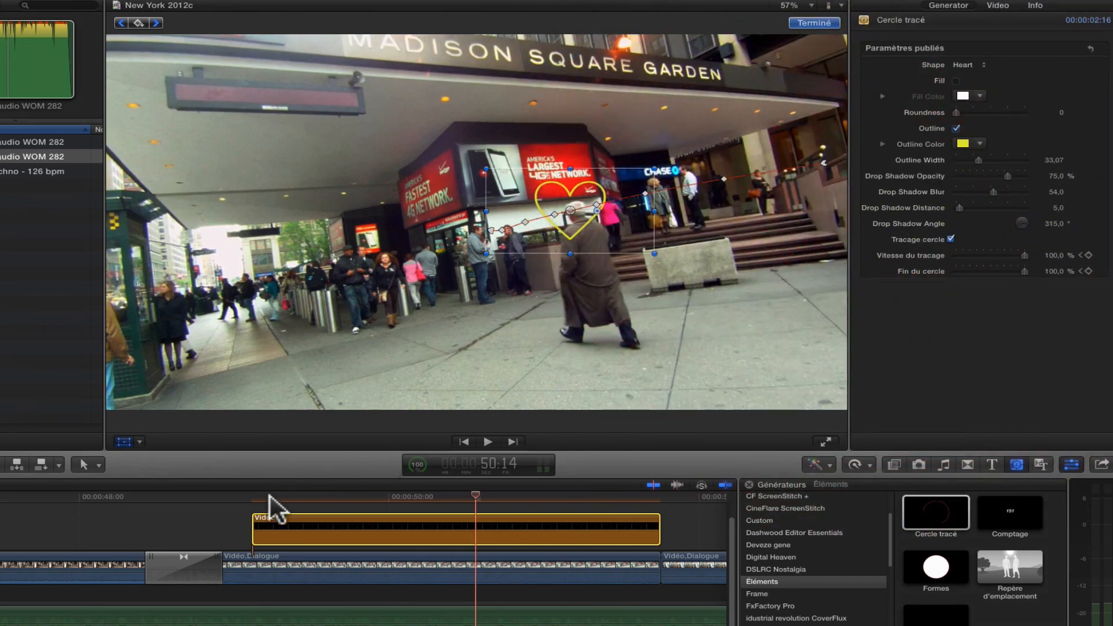
- Play back the heart outline over the walking man, and return the playhead to the generator's start at 49:03
click(270, 496)
click(242, 496)
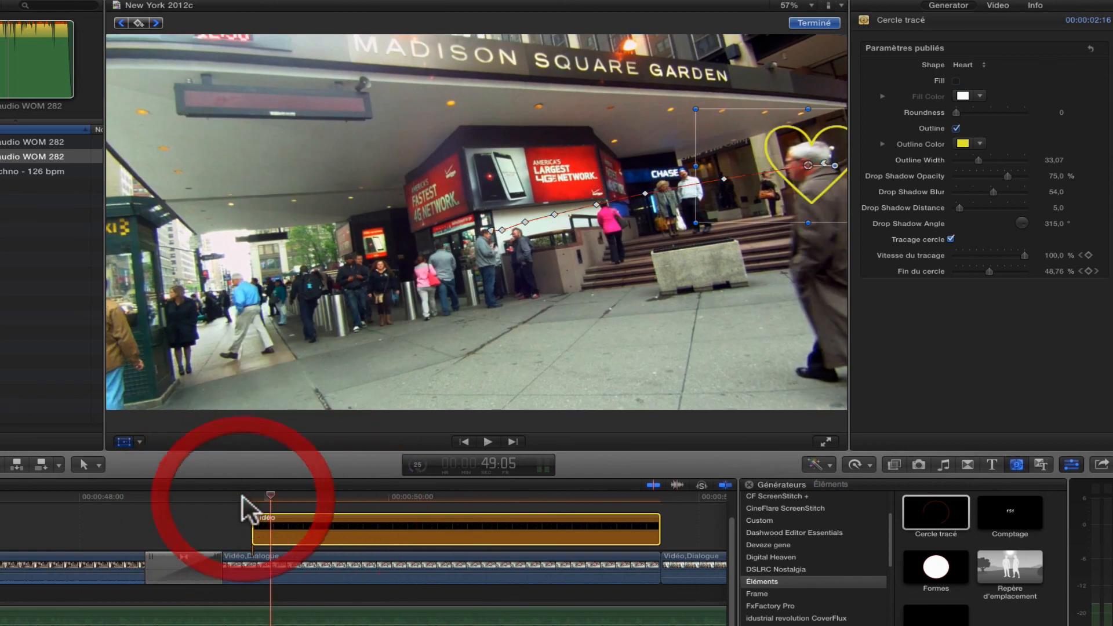
key(space)
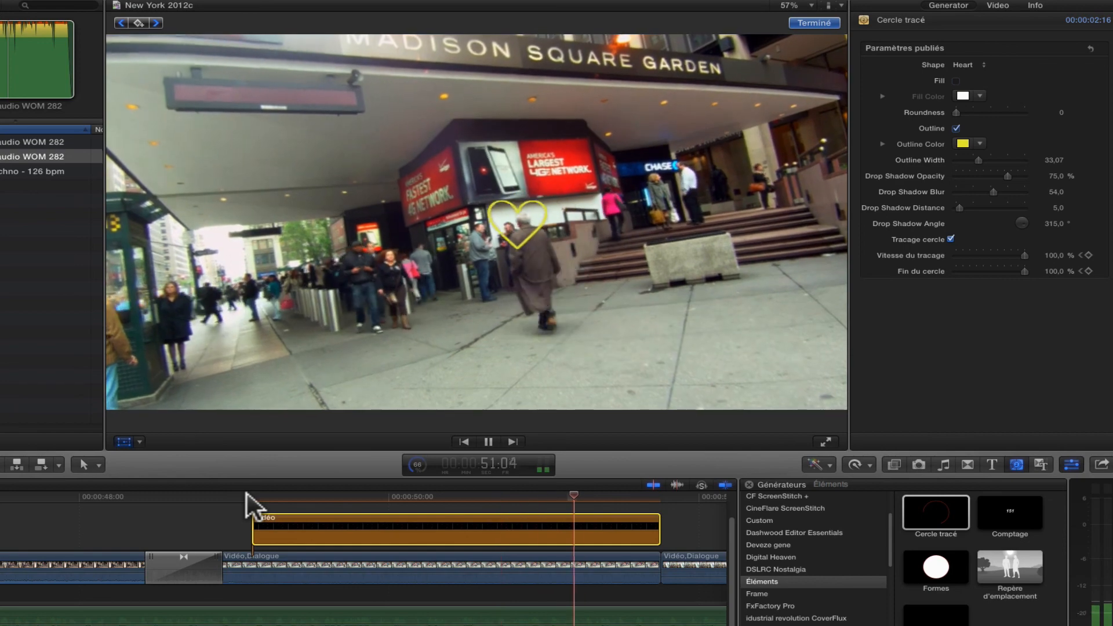
key(space)
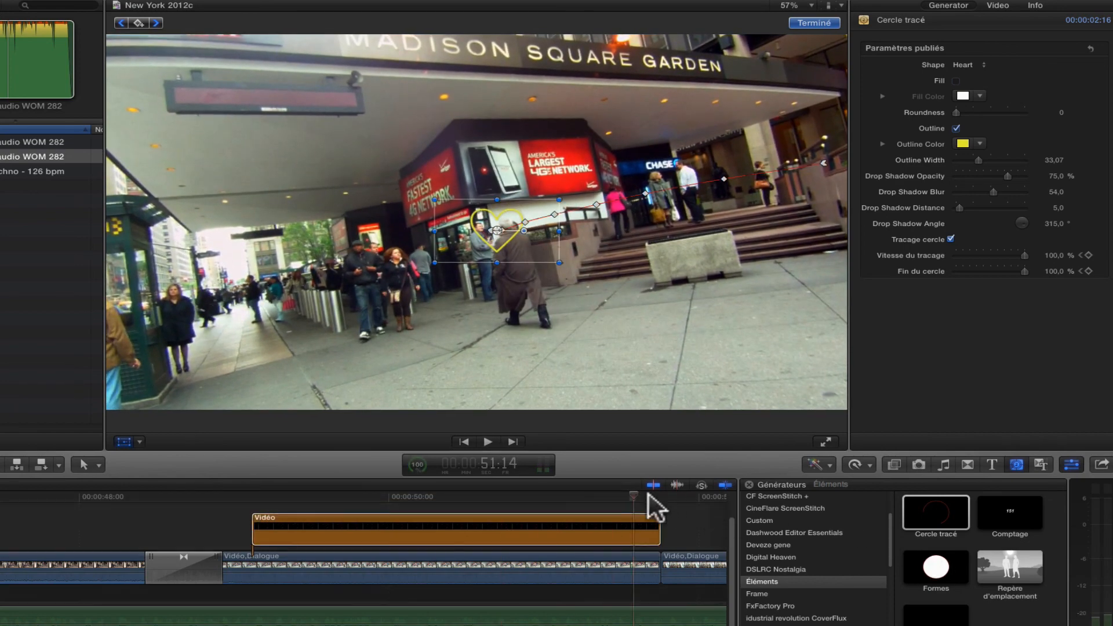
drag(634, 495, 248, 578)
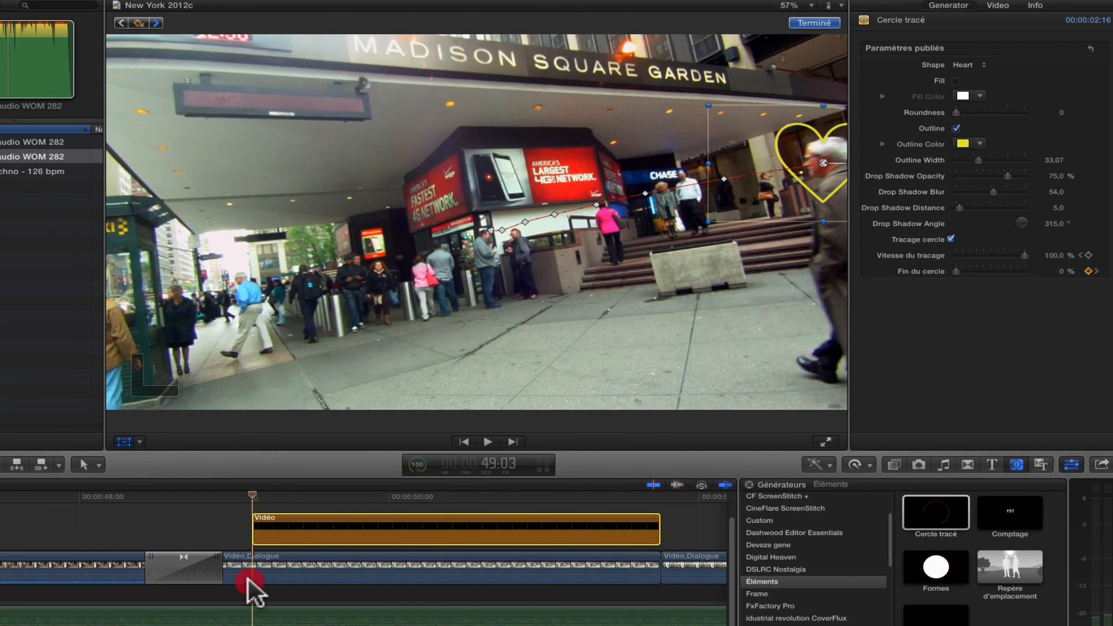